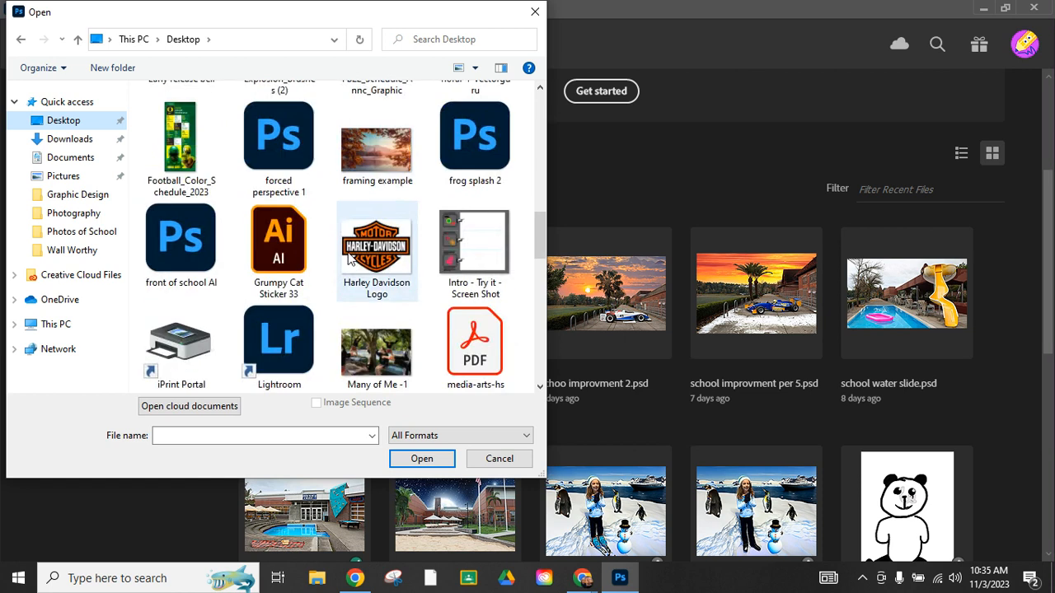
{"action": "scroll", "coordinate": [348, 259], "scroll_direction": "down", "scroll_amount": 5}
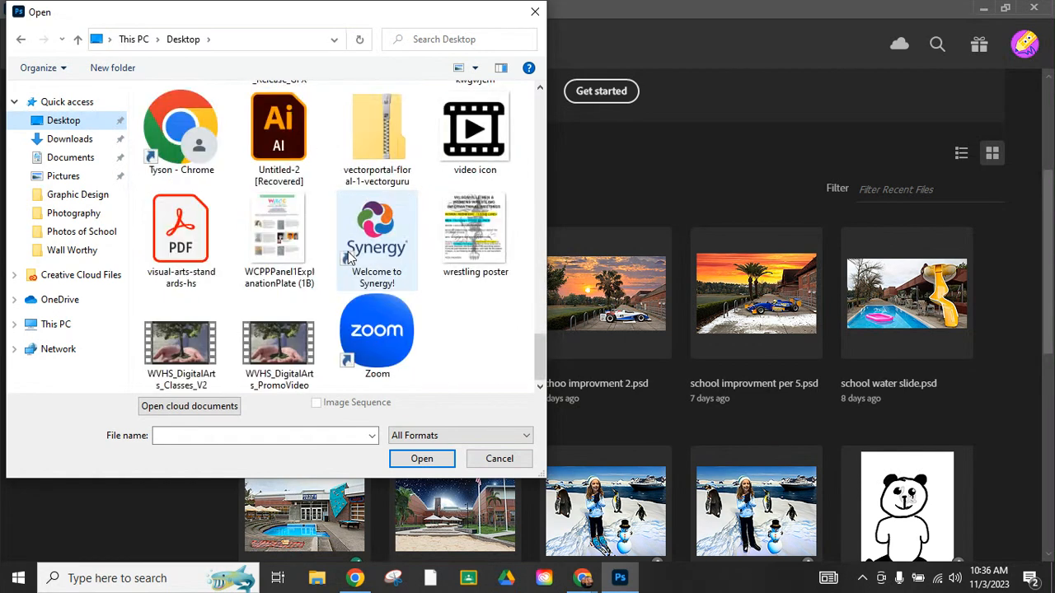
Step: Open the N85_6712 photo from the Desktop
{"action": "scroll", "coordinate": [363, 223], "scroll_direction": "up", "scroll_amount": 5}
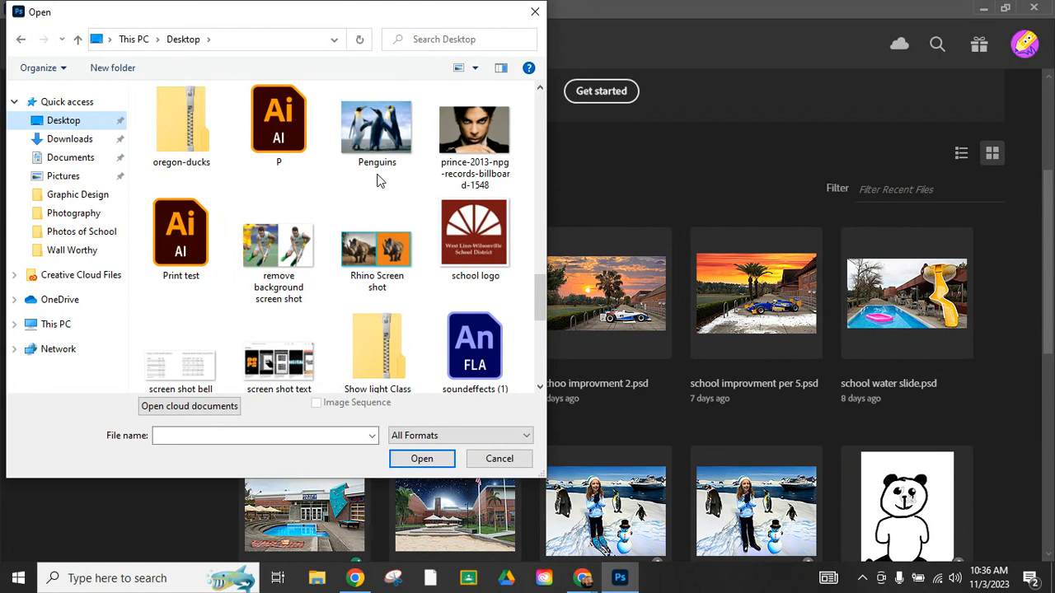
{"action": "scroll", "coordinate": [379, 180], "scroll_direction": "up", "scroll_amount": 1}
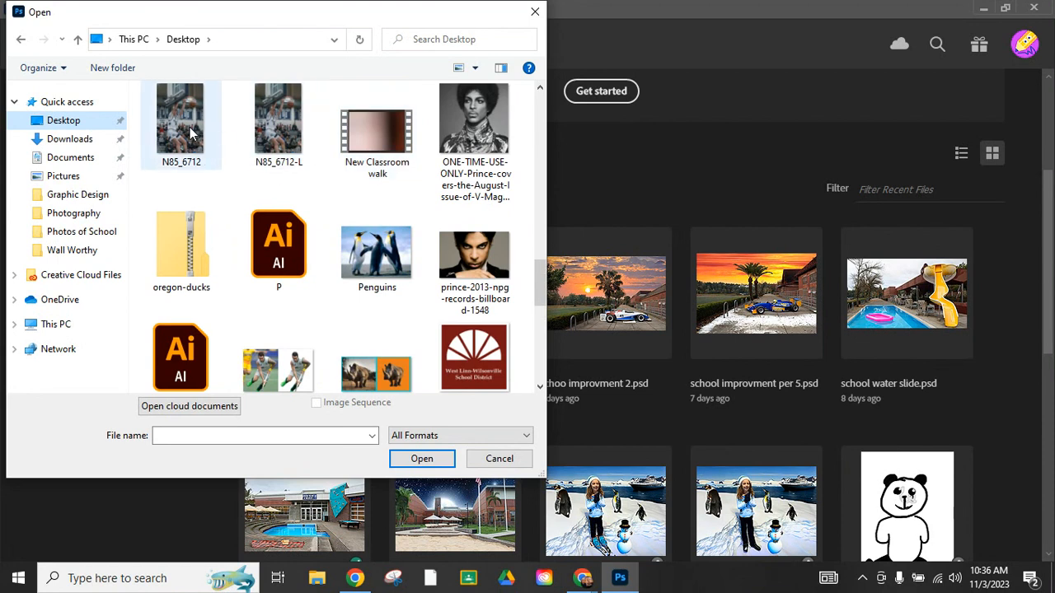
{"action": "double_click", "coordinate": [180, 124]}
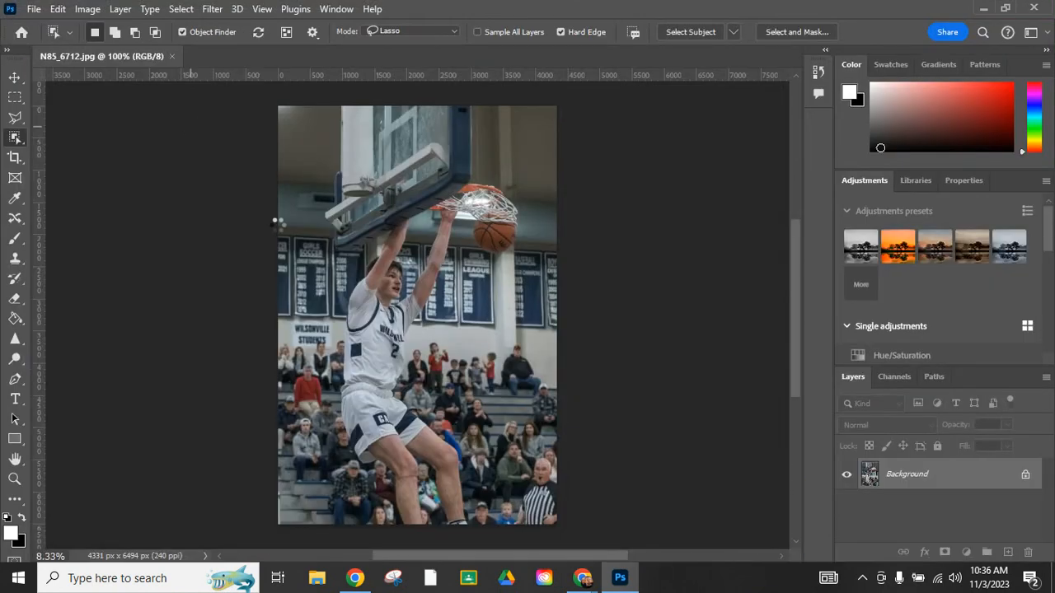
Step: Reset the default colours and unlock the Background layer
{"action": "key", "text": "d"}
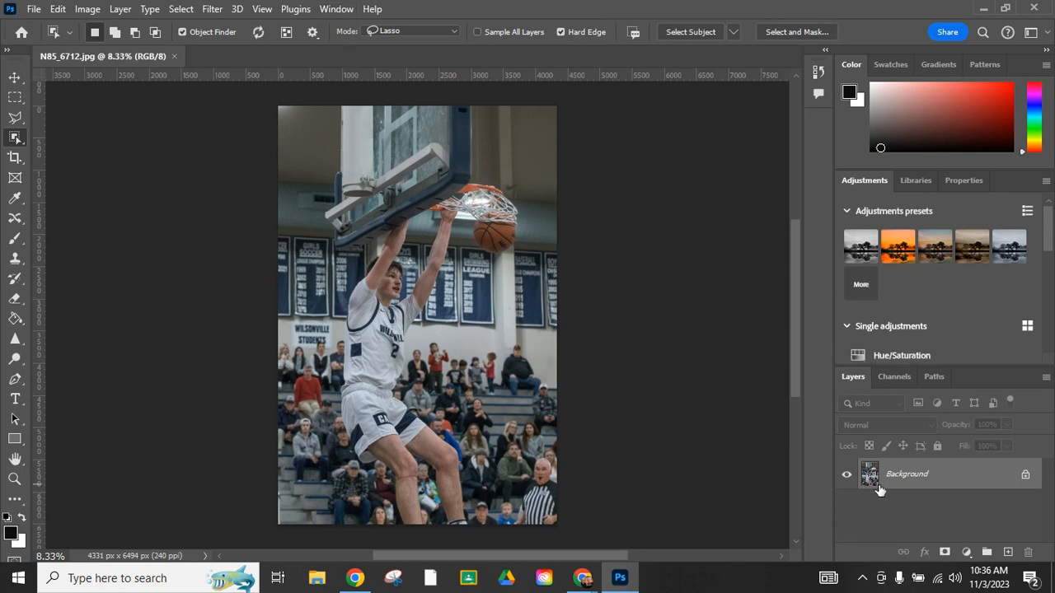
{"action": "left_click", "coordinate": [1026, 477]}
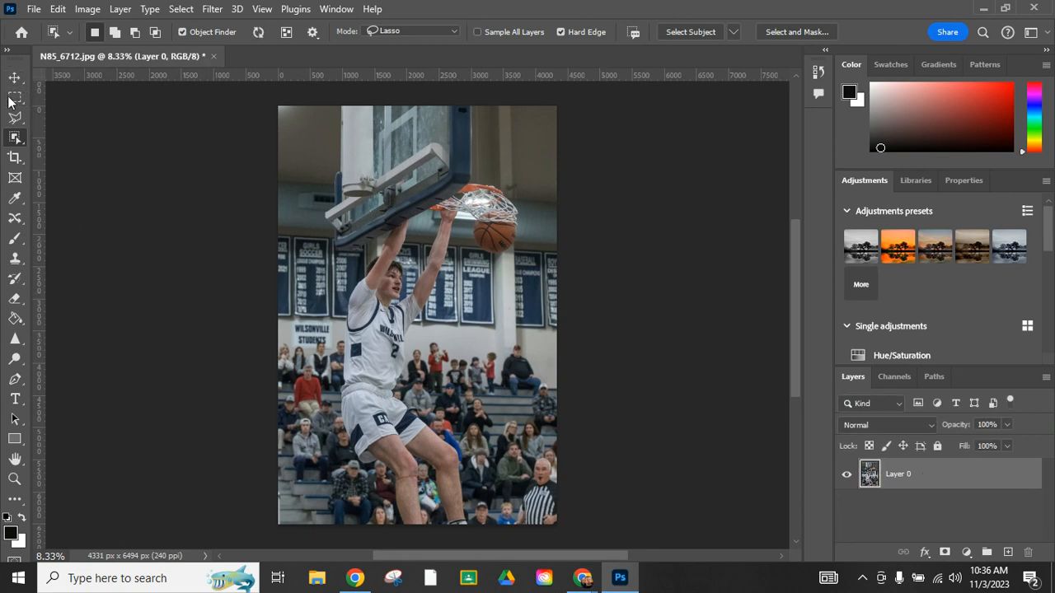
Step: Select the basketball player with the Object Selection Tool
{"action": "left_click", "coordinate": [16, 141]}
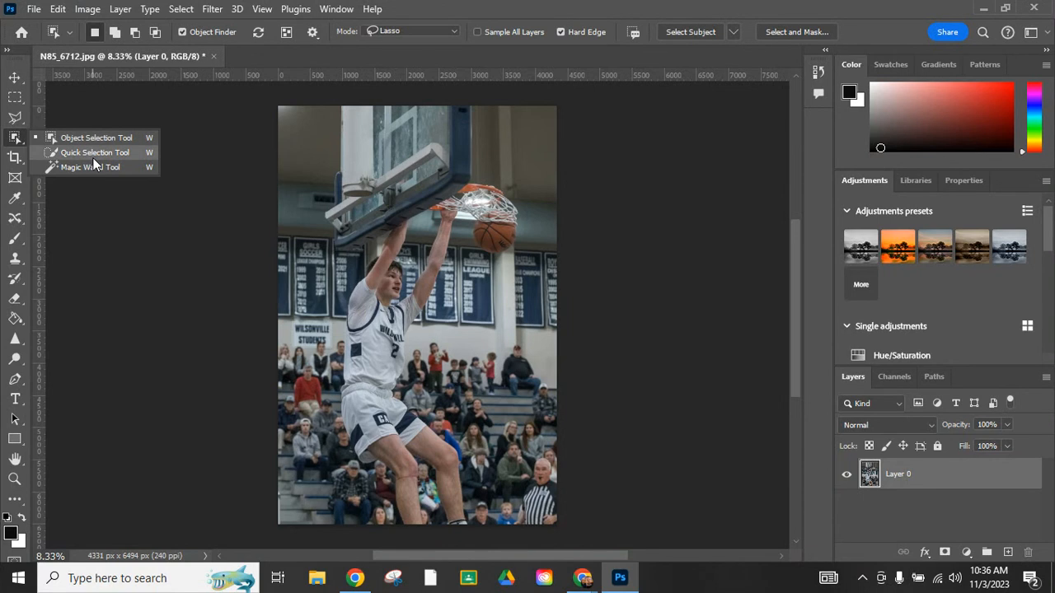
{"action": "left_click", "coordinate": [93, 156]}
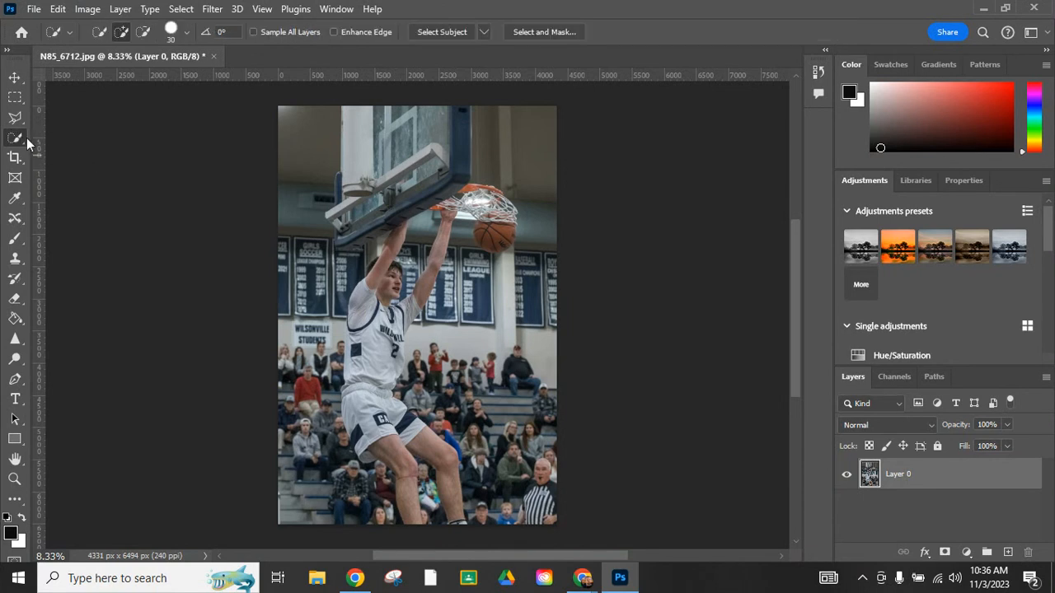
{"action": "left_click", "coordinate": [16, 140]}
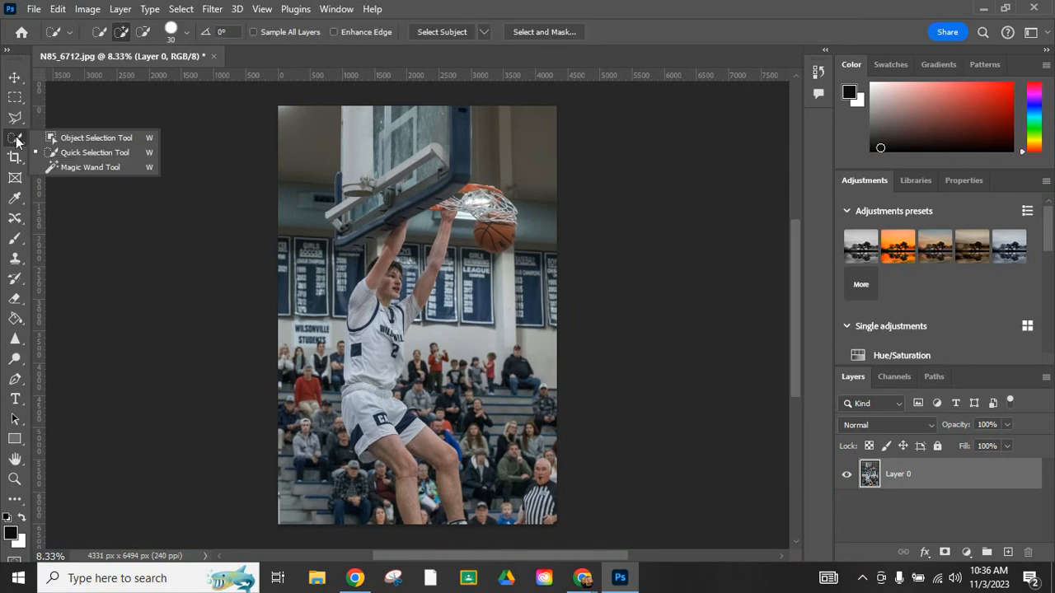
{"action": "left_click", "coordinate": [59, 136]}
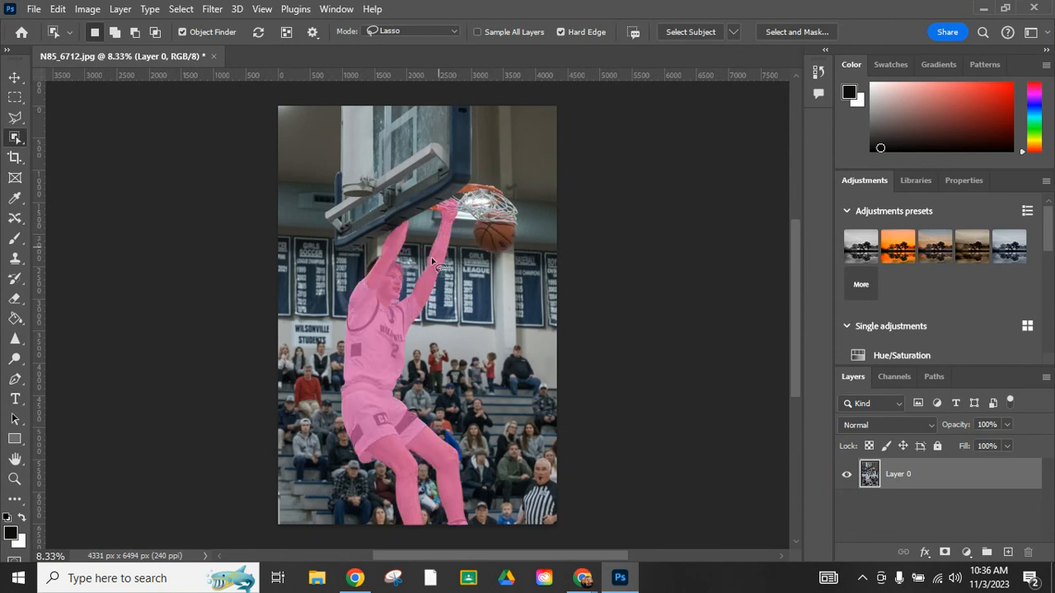
{"action": "left_click", "coordinate": [377, 311]}
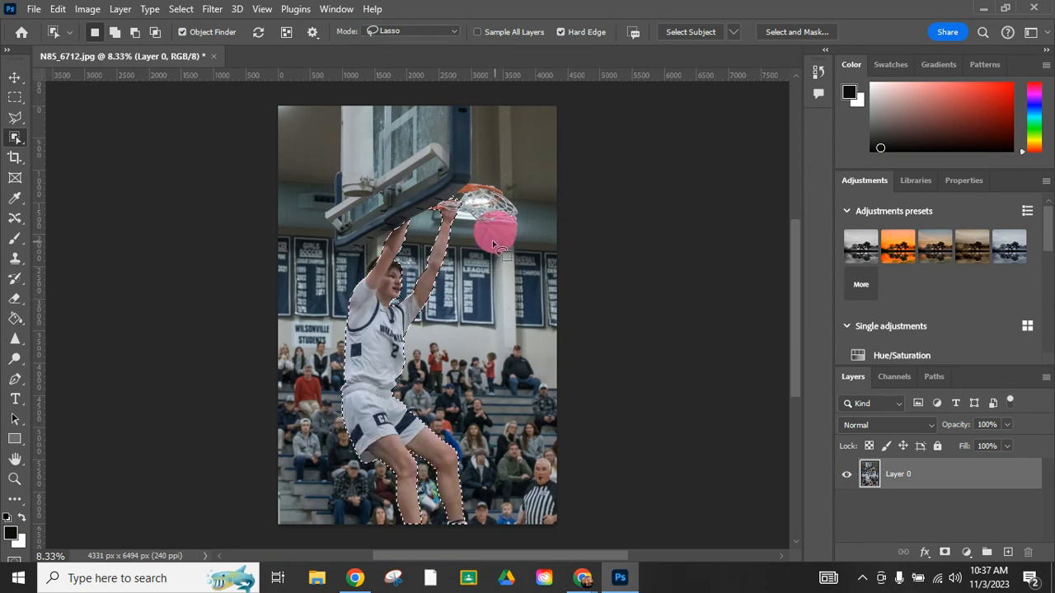
Step: Add the basketball to the player selection
{"action": "key", "text": "shift"}
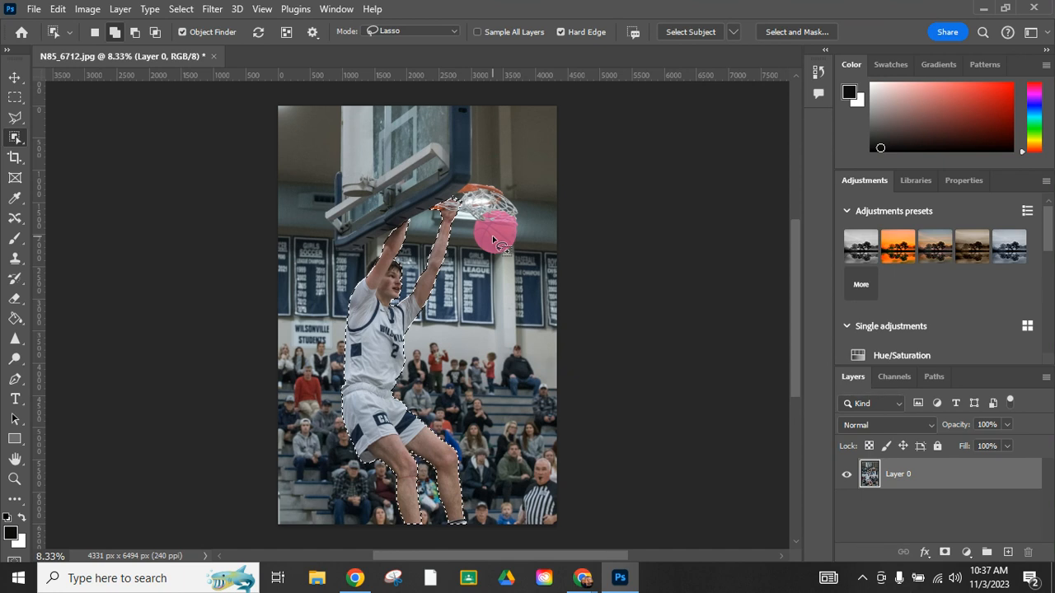
{"action": "left_click", "coordinate": [495, 240]}
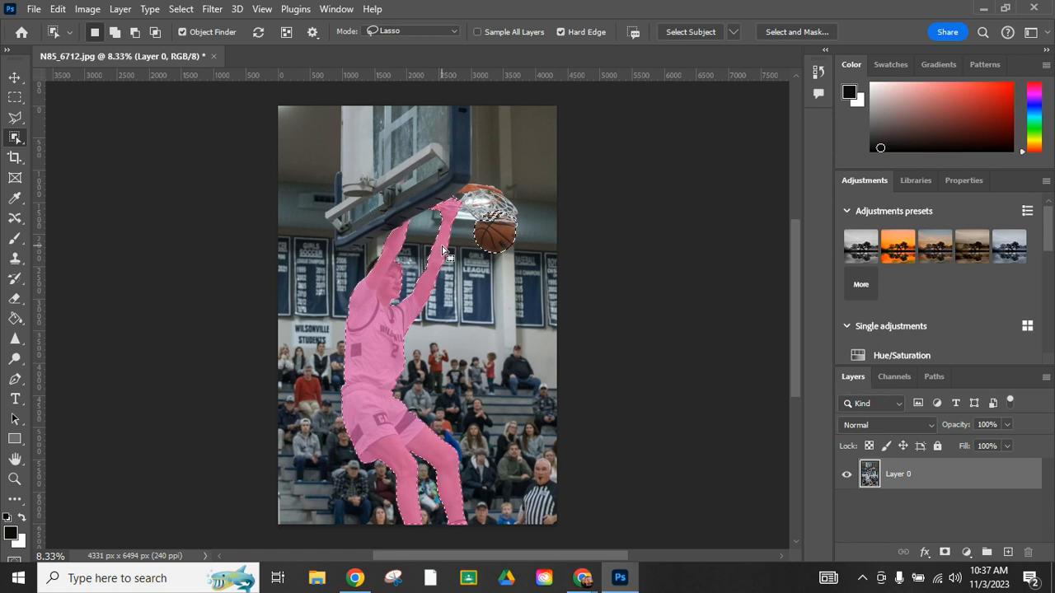
{"action": "key", "text": "alt"}
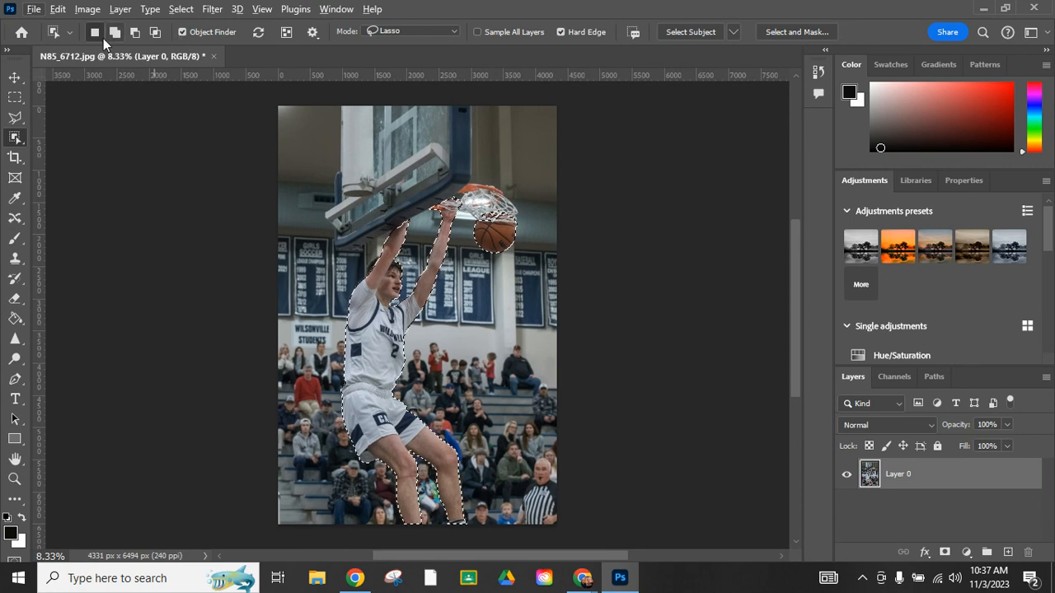
{"action": "left_click", "coordinate": [70, 32]}
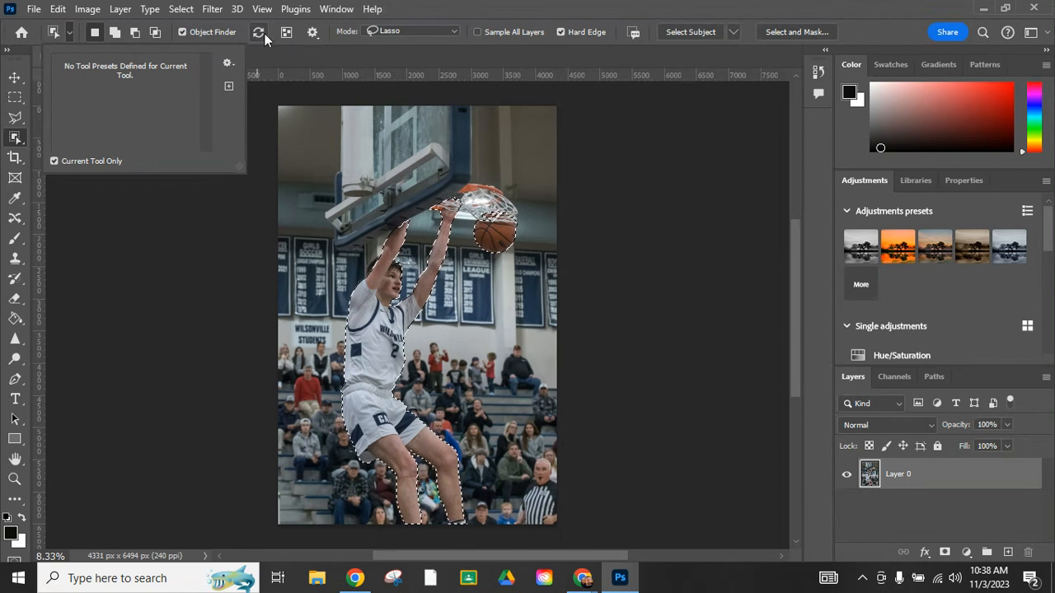
{"action": "left_click", "coordinate": [190, 32]}
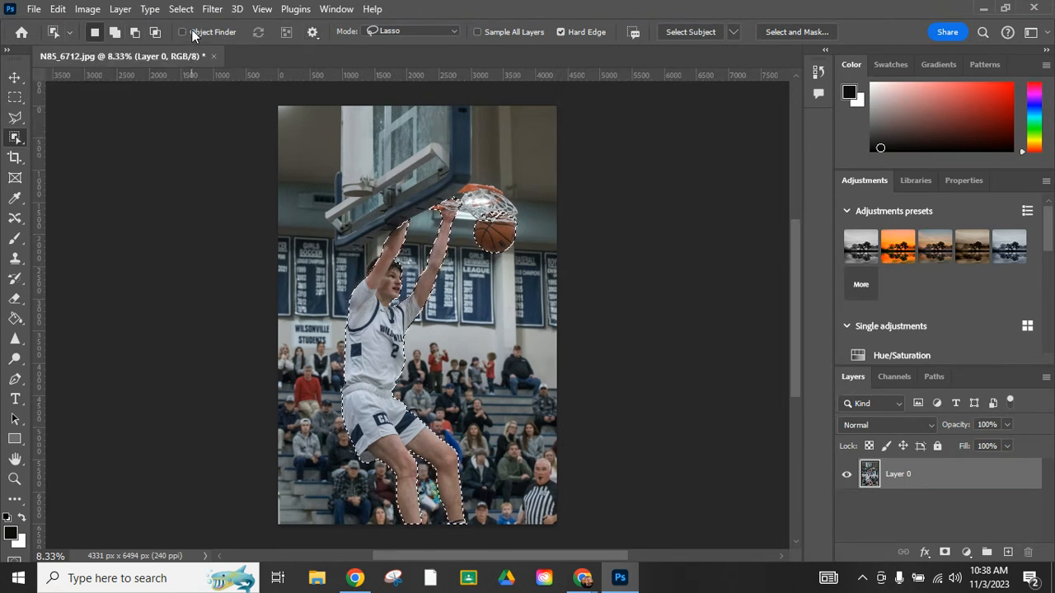
{"action": "left_click", "coordinate": [183, 31]}
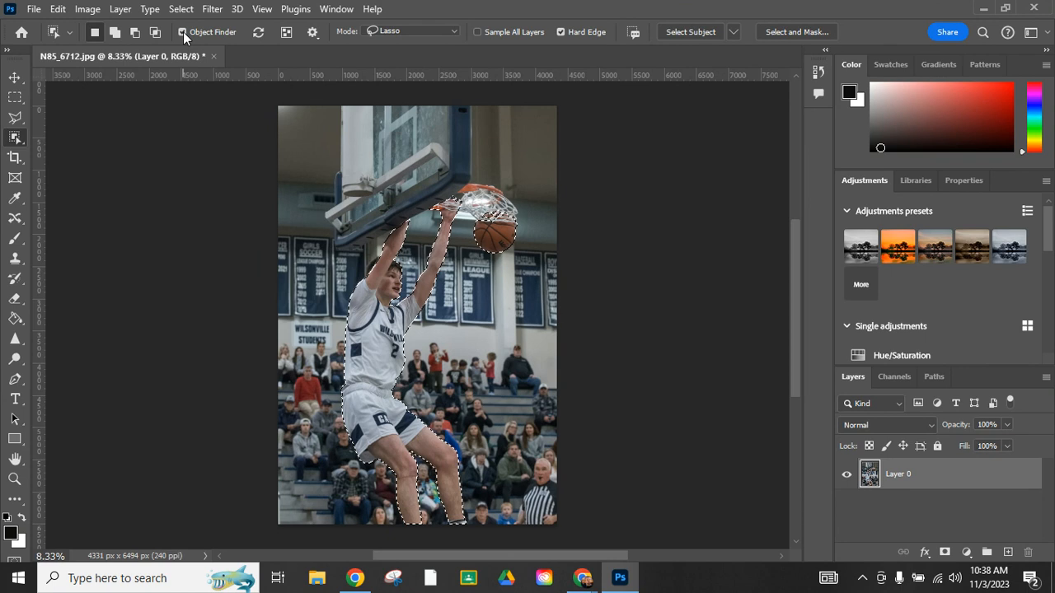
{"action": "left_click", "coordinate": [183, 31]}
{"action": "left_click", "coordinate": [183, 32]}
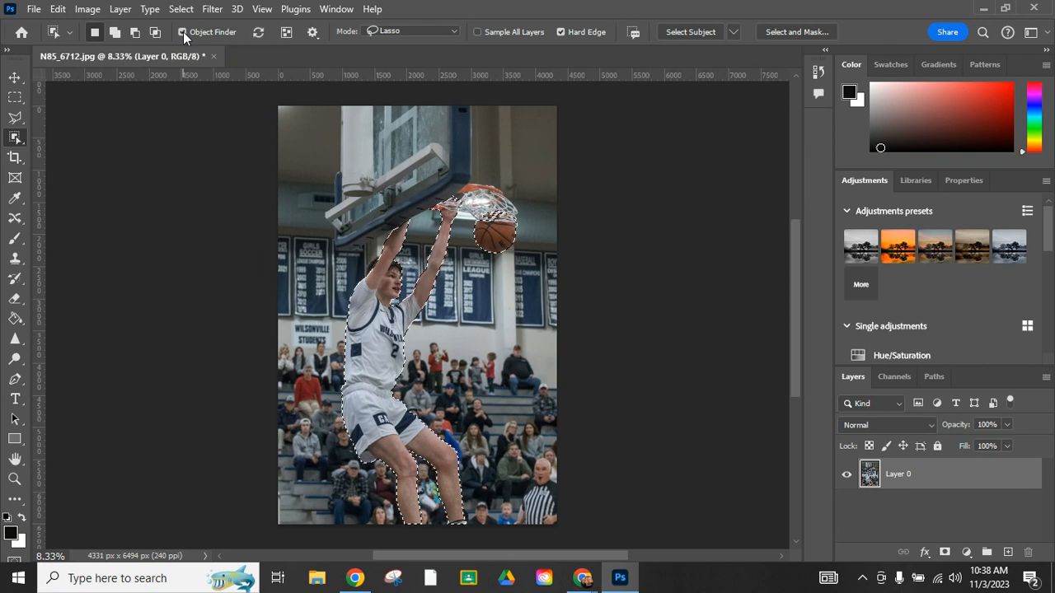
{"action": "left_click", "coordinate": [454, 31]}
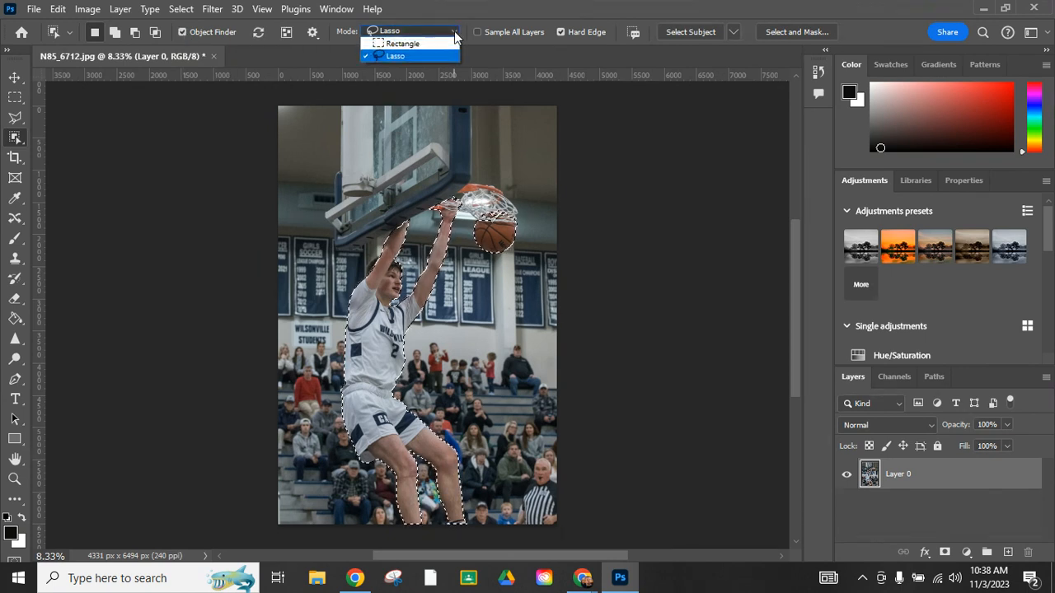
{"action": "left_click", "coordinate": [395, 60]}
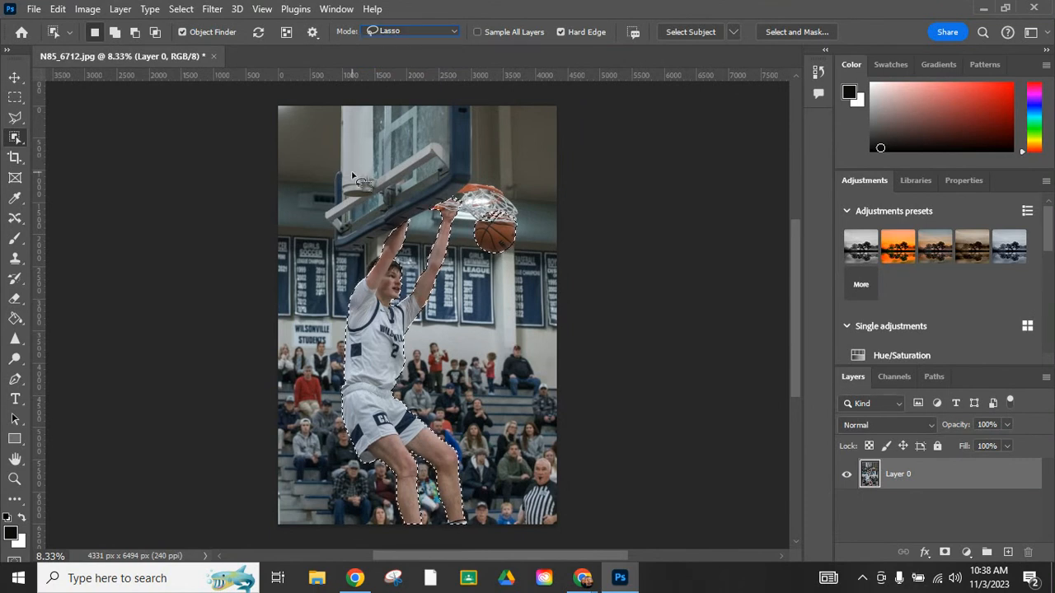
Step: Add the backboard to the selection by lassoing around it in add mode
{"action": "key", "text": "shift"}
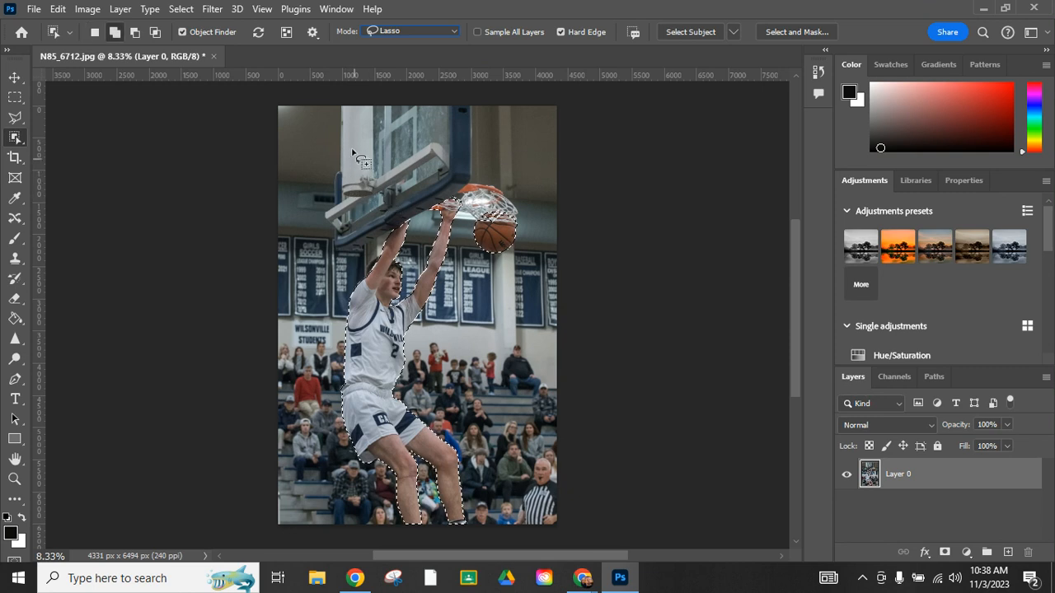
{"action": "mouse_move", "coordinate": [339, 104]}
{"action": "left_mouse_down"}
{"action": "mouse_move", "coordinate": [329, 202]}
{"action": "mouse_move", "coordinate": [315, 224]}
{"action": "mouse_move", "coordinate": [341, 254]}
{"action": "mouse_move", "coordinate": [448, 207]}
{"action": "mouse_move", "coordinate": [515, 239]}
{"action": "mouse_move", "coordinate": [531, 231]}
{"action": "mouse_move", "coordinate": [521, 204]}
{"action": "mouse_move", "coordinate": [479, 182]}
{"action": "mouse_move", "coordinate": [477, 106]}
{"action": "mouse_move", "coordinate": [326, 106]}
{"action": "left_mouse_up"}
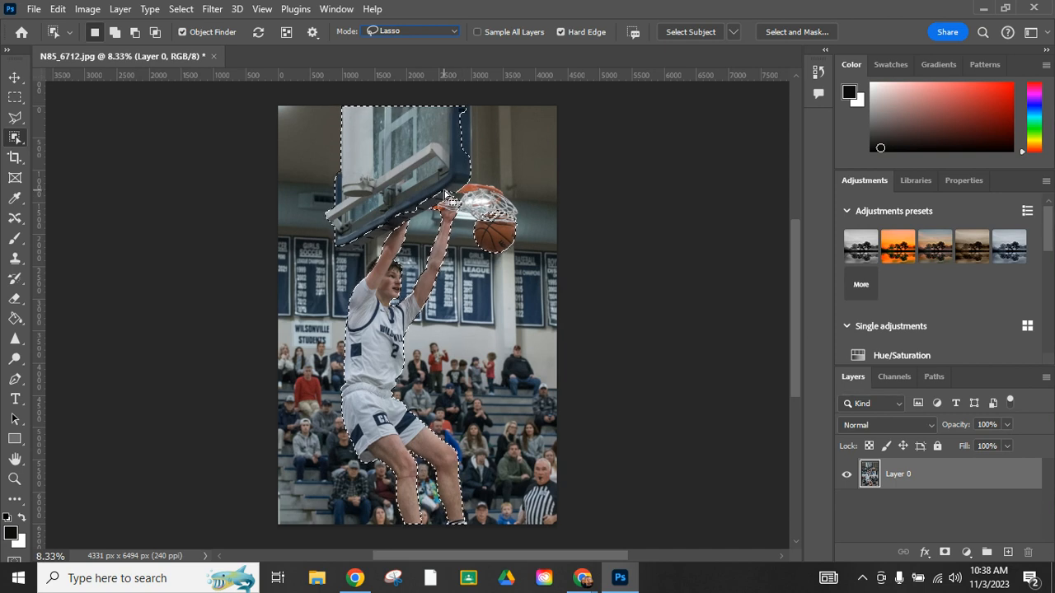
{"action": "key", "text": "shift"}
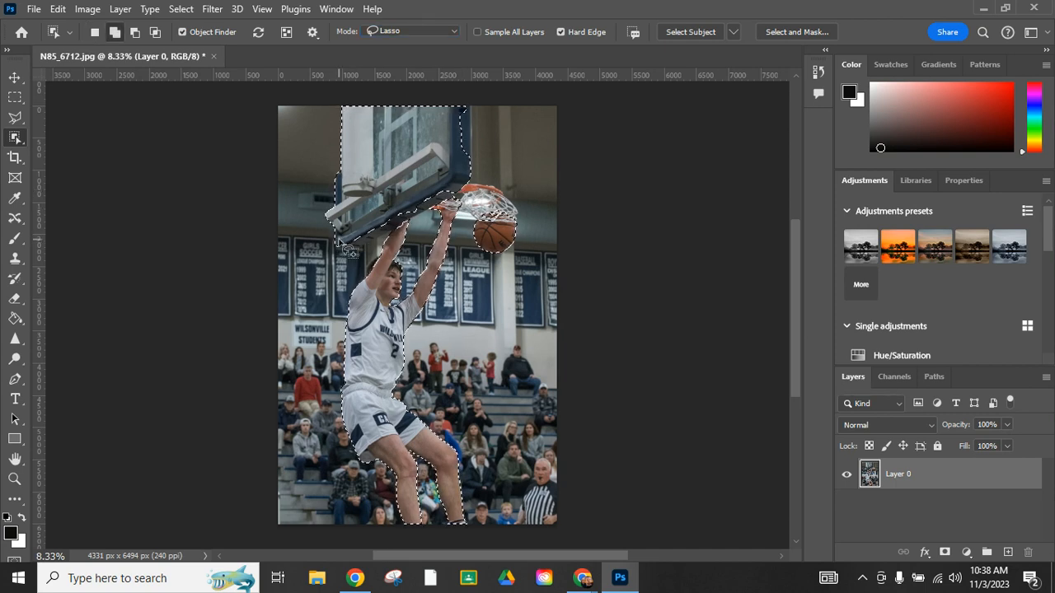
{"action": "mouse_move", "coordinate": [334, 248]}
{"action": "left_mouse_down"}
{"action": "mouse_move", "coordinate": [444, 207]}
{"action": "mouse_move", "coordinate": [462, 204]}
{"action": "mouse_move", "coordinate": [486, 229]}
{"action": "mouse_move", "coordinate": [534, 226]}
{"action": "mouse_move", "coordinate": [471, 180]}
{"action": "left_mouse_up"}
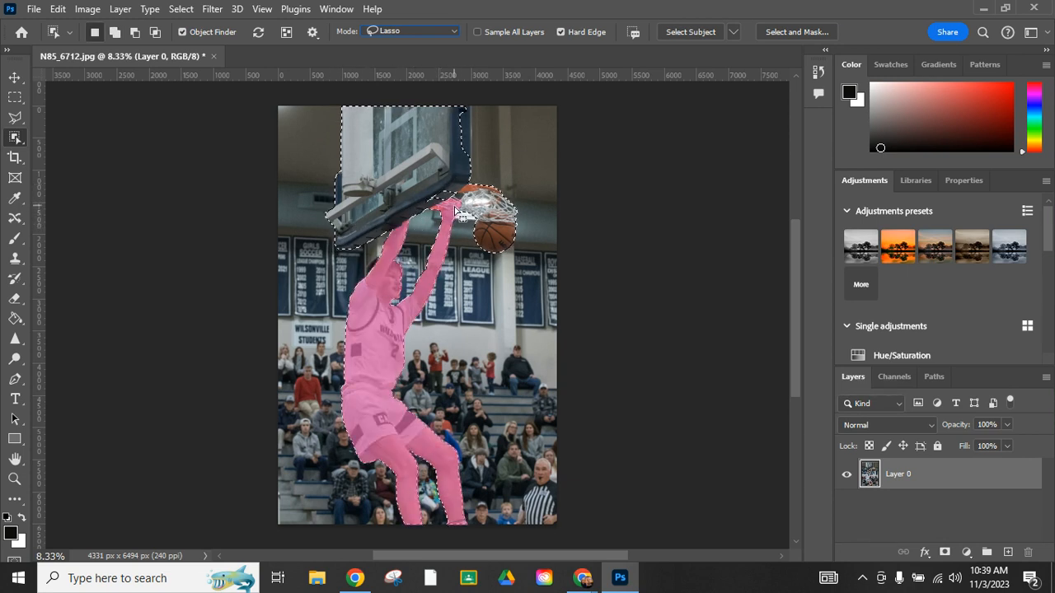
Step: Try to add the rim to the selection by lassoing around it
{"action": "key", "text": "shift"}
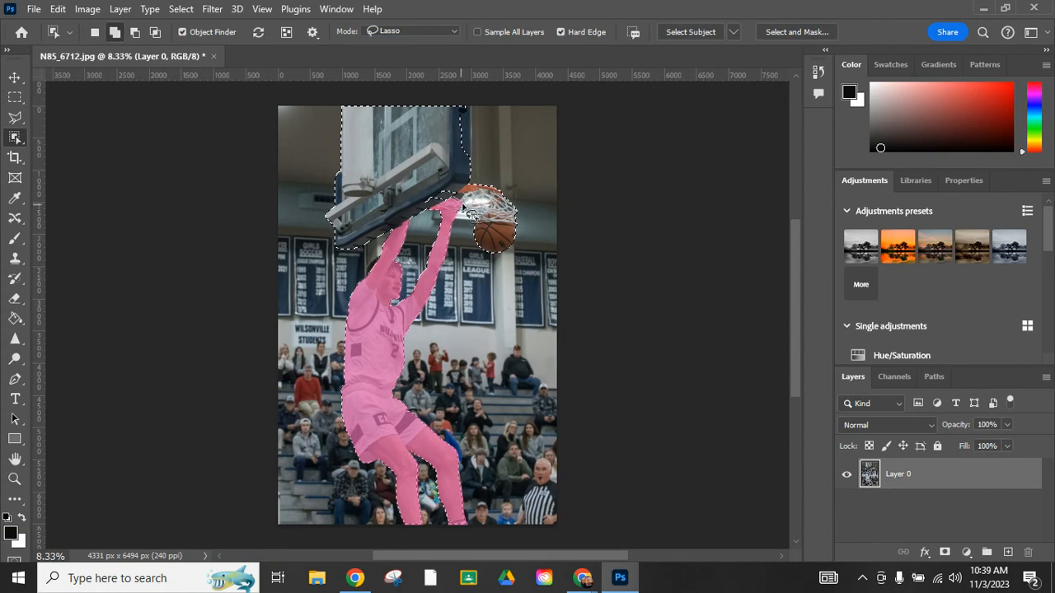
{"action": "mouse_move", "coordinate": [450, 182]}
{"action": "left_mouse_down"}
{"action": "mouse_move", "coordinate": [413, 191]}
{"action": "mouse_move", "coordinate": [438, 206]}
{"action": "left_mouse_up"}
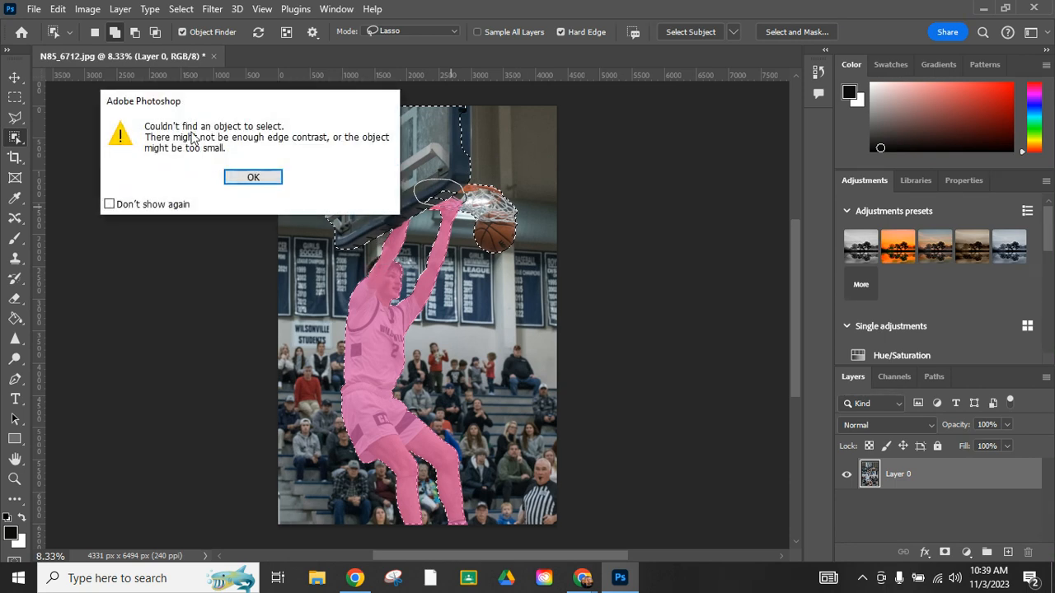
{"action": "left_click", "coordinate": [253, 175]}
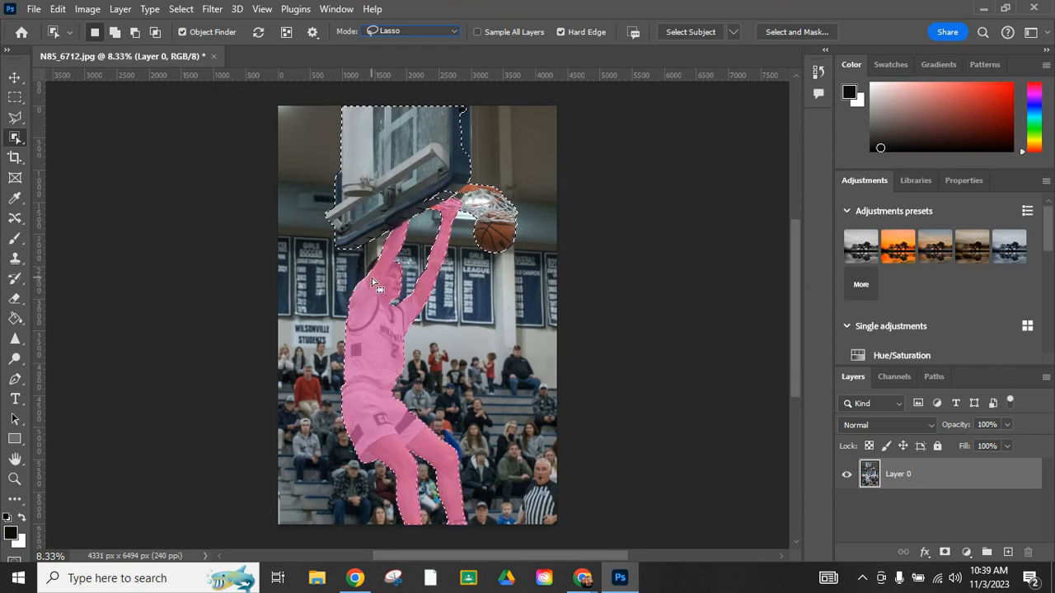
Step: Add the rim area beside the backboard to the selection and turn the selection into a layer mask
{"action": "key", "text": "shift"}
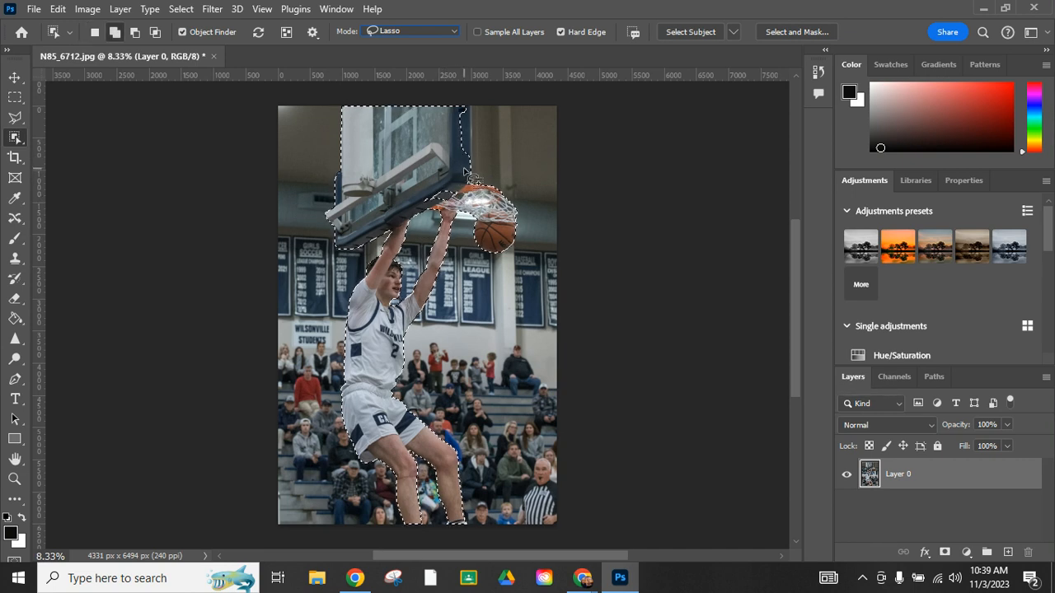
{"action": "mouse_move", "coordinate": [468, 171]}
{"action": "left_mouse_down"}
{"action": "mouse_move", "coordinate": [468, 100]}
{"action": "mouse_move", "coordinate": [448, 106]}
{"action": "mouse_move", "coordinate": [452, 152]}
{"action": "left_mouse_up"}
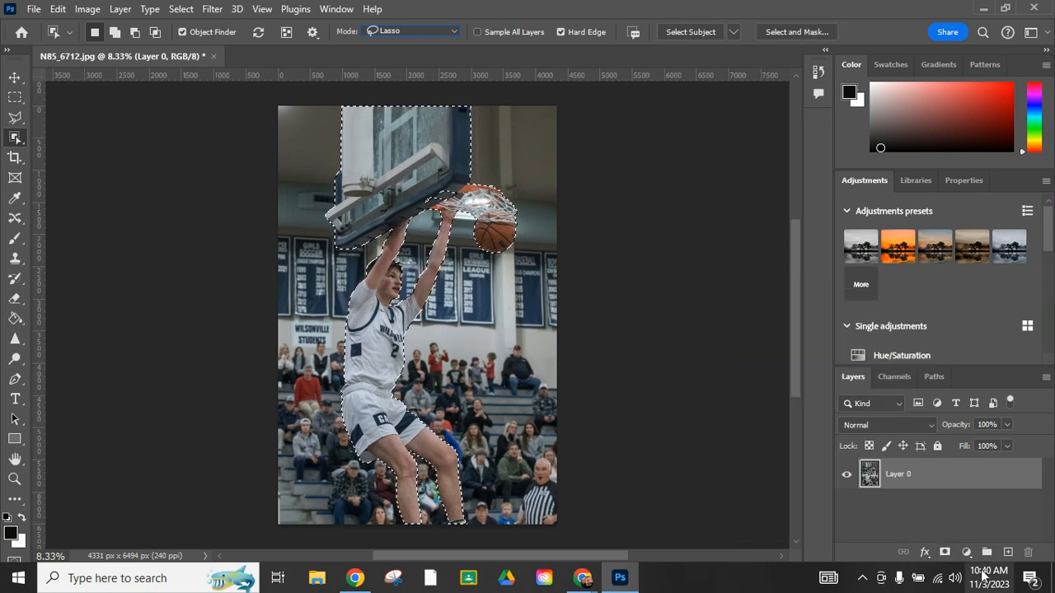
{"action": "left_click", "coordinate": [944, 553]}
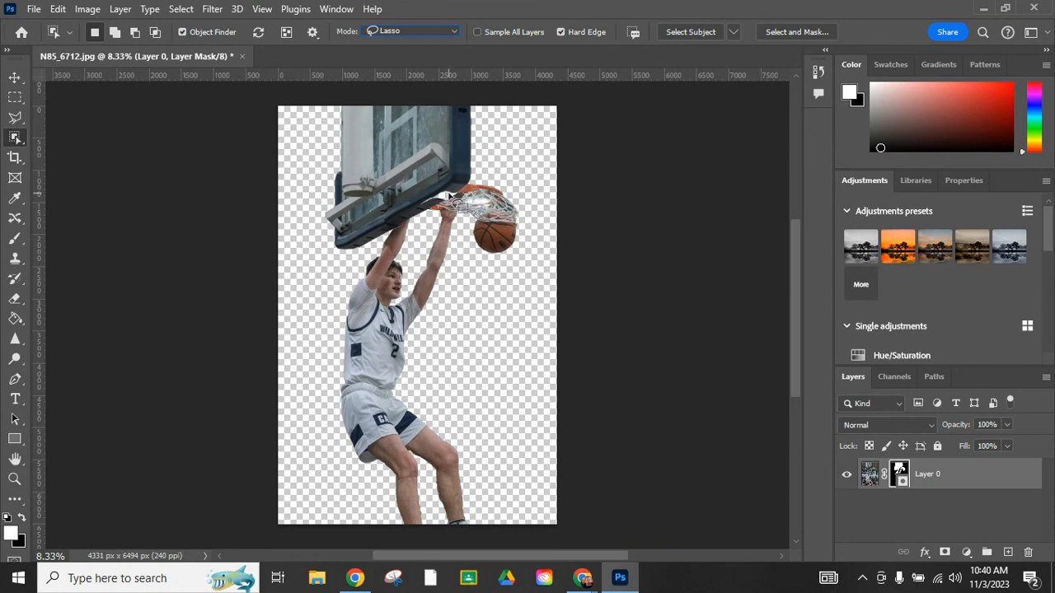
Step: Paint white on the layer mask with a 175 px brush along the backboard's lower edge near the rim
{"action": "left_click", "coordinate": [17, 482]}
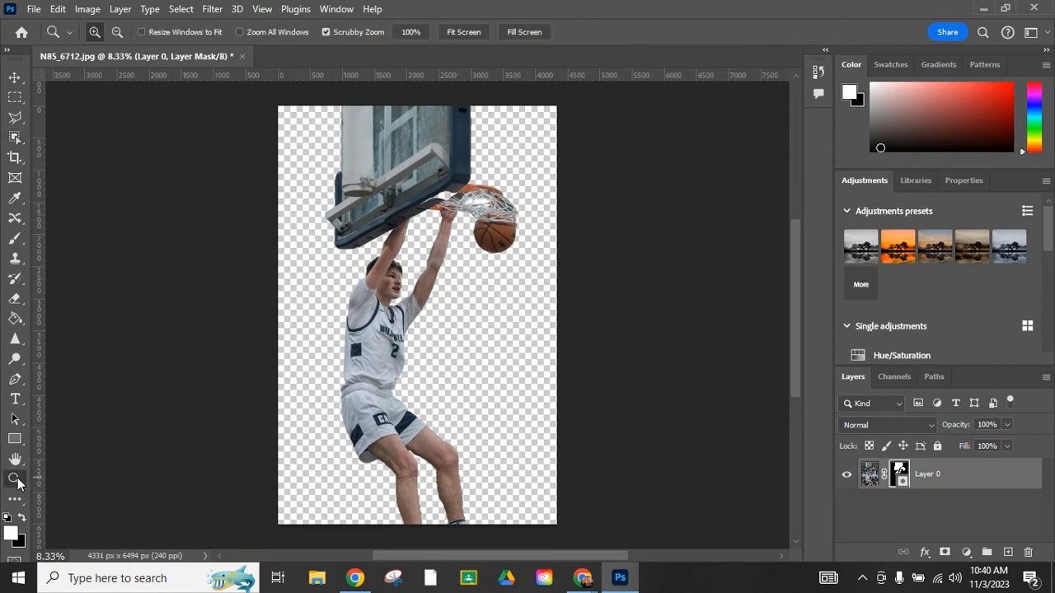
{"action": "left_click", "coordinate": [446, 200]}
{"action": "left_click", "coordinate": [446, 195]}
{"action": "left_click", "coordinate": [448, 188]}
{"action": "left_click", "coordinate": [449, 180]}
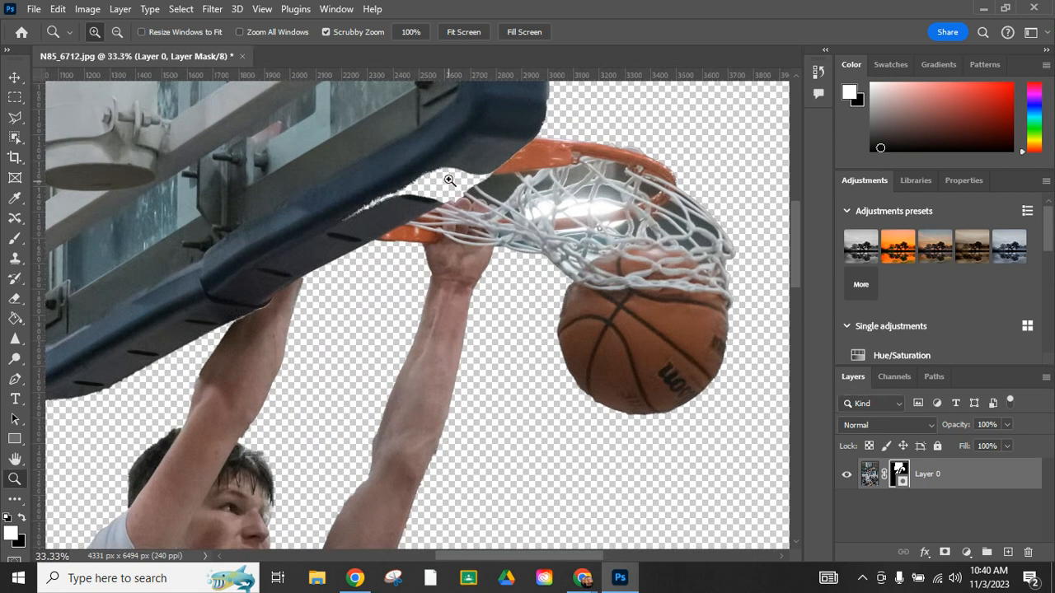
{"action": "left_click", "coordinate": [22, 519]}
{"action": "left_click", "coordinate": [14, 238]}
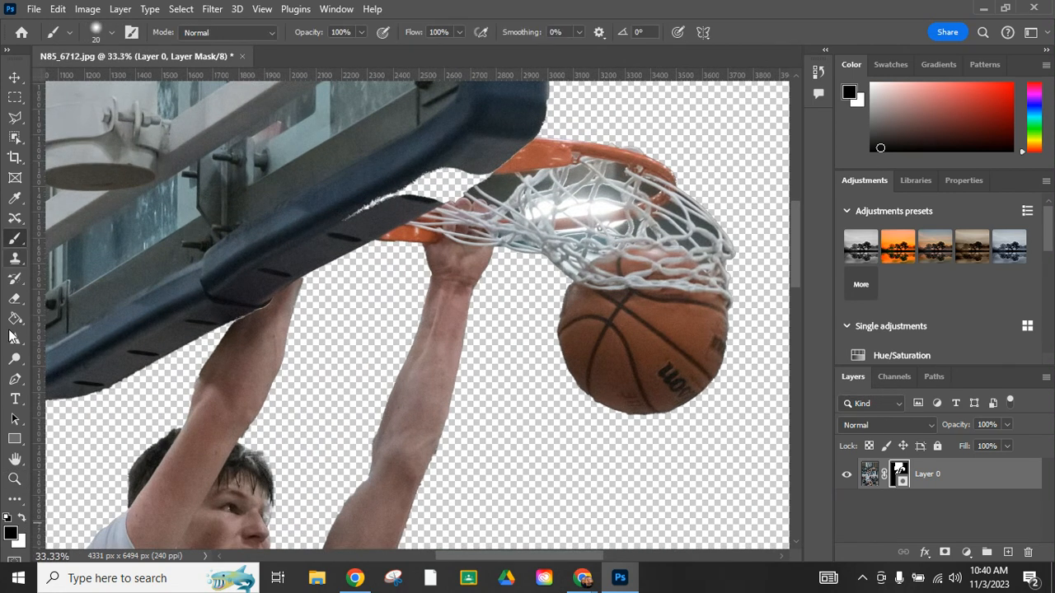
{"action": "left_click", "coordinate": [21, 519]}
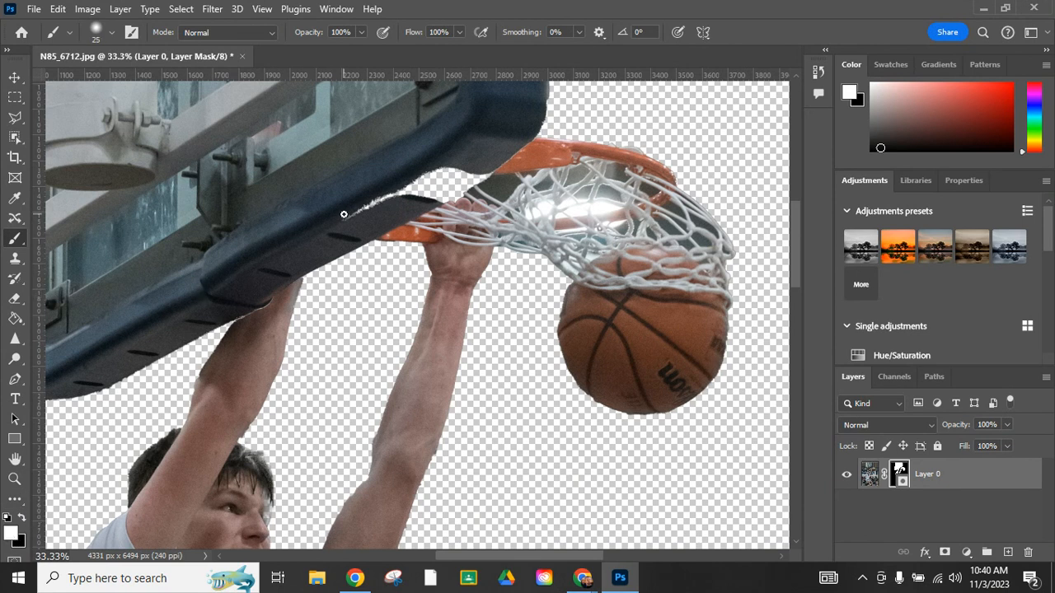
{"action": "key", "text": "bracketright"}
{"action": "key", "text": "bracketright"}
{"action": "key", "text": "bracketright"}
{"action": "key", "text": "bracketright"}
{"action": "key", "text": "bracketright"}
{"action": "mouse_move", "coordinate": [343, 216]}
{"action": "left_mouse_down"}
{"action": "mouse_move", "coordinate": [532, 157]}
{"action": "mouse_move", "coordinate": [482, 180]}
{"action": "left_mouse_up"}
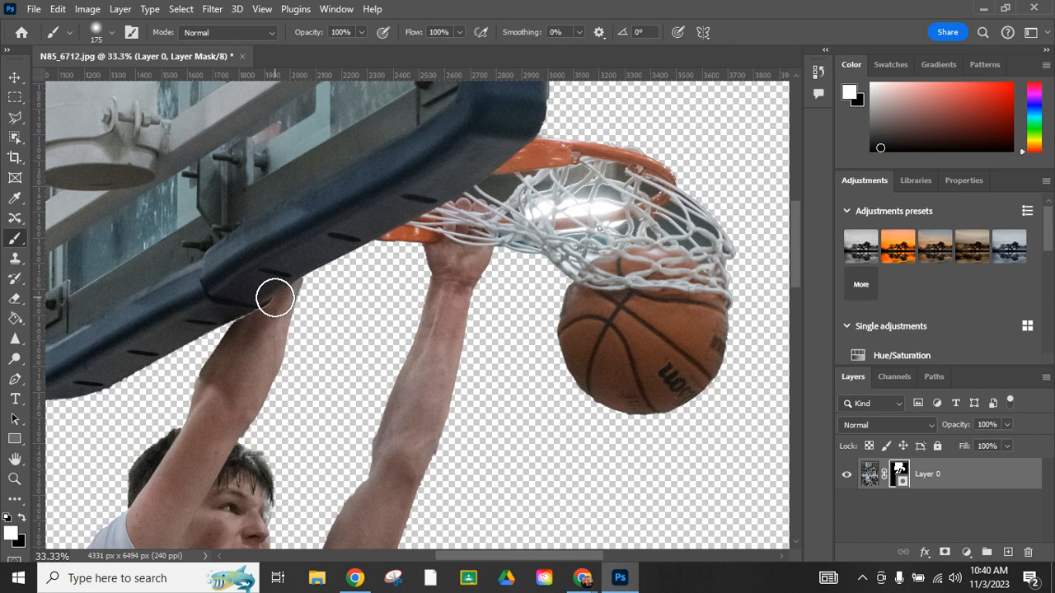
Step: Zoom in on the arm under the backboard and paint white on the layer mask with a 90 px brush along its edge
{"action": "left_click", "coordinate": [15, 479]}
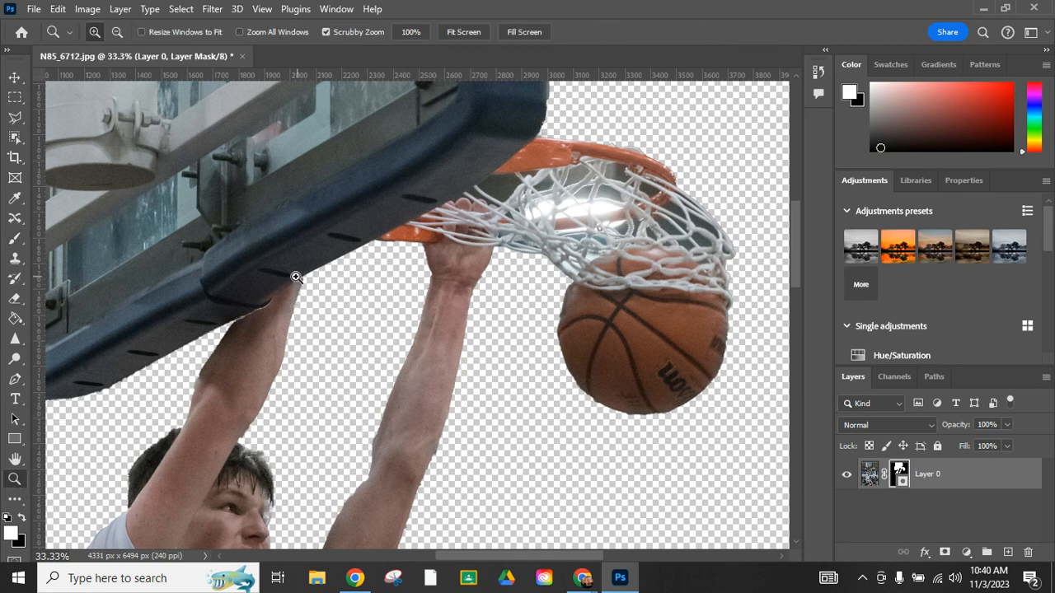
{"action": "left_click", "coordinate": [282, 303]}
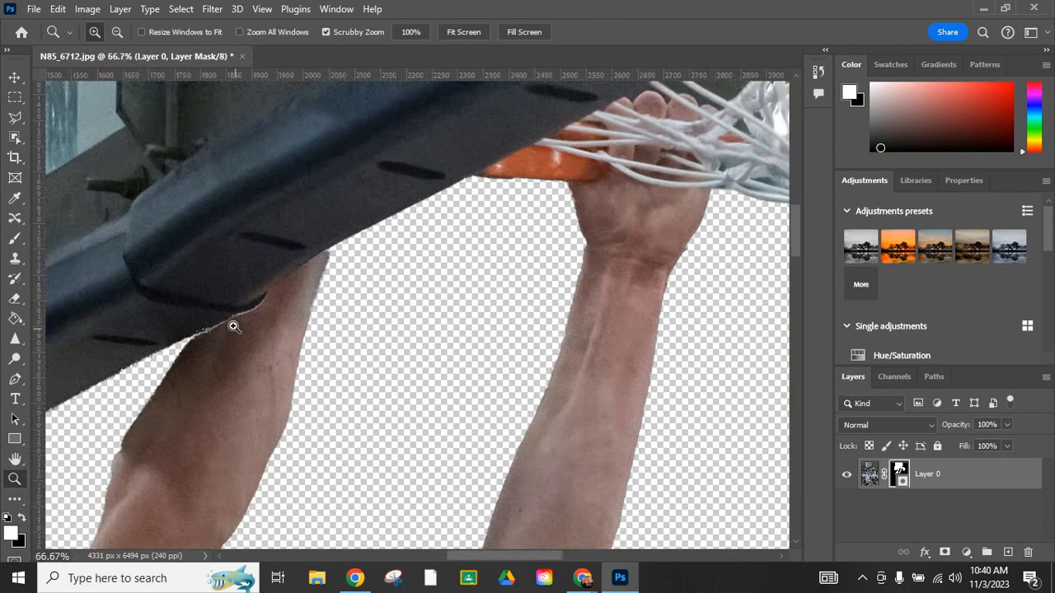
{"action": "left_click", "coordinate": [234, 327]}
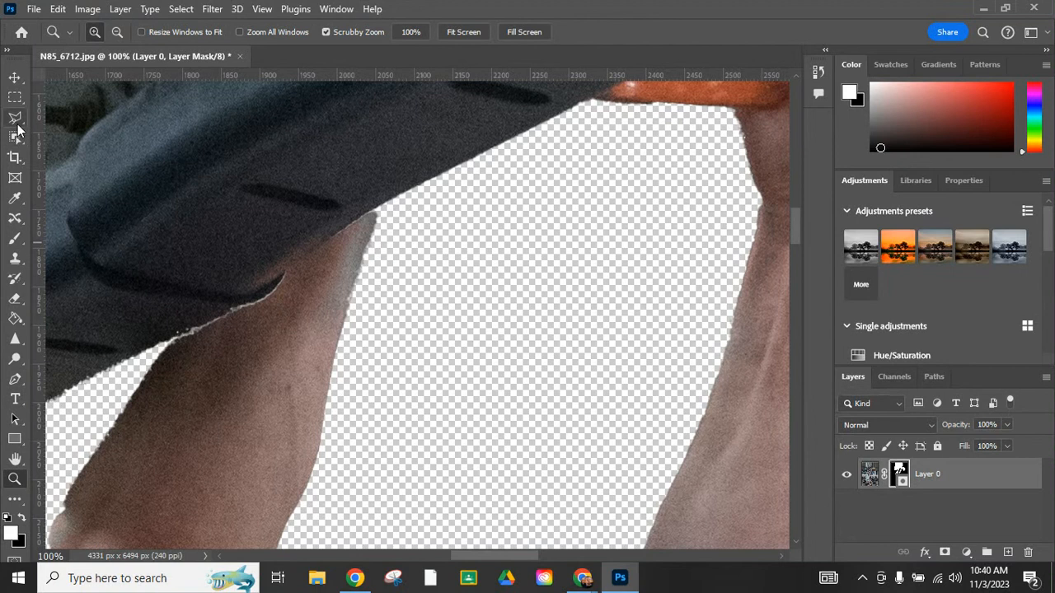
{"action": "left_click", "coordinate": [15, 238]}
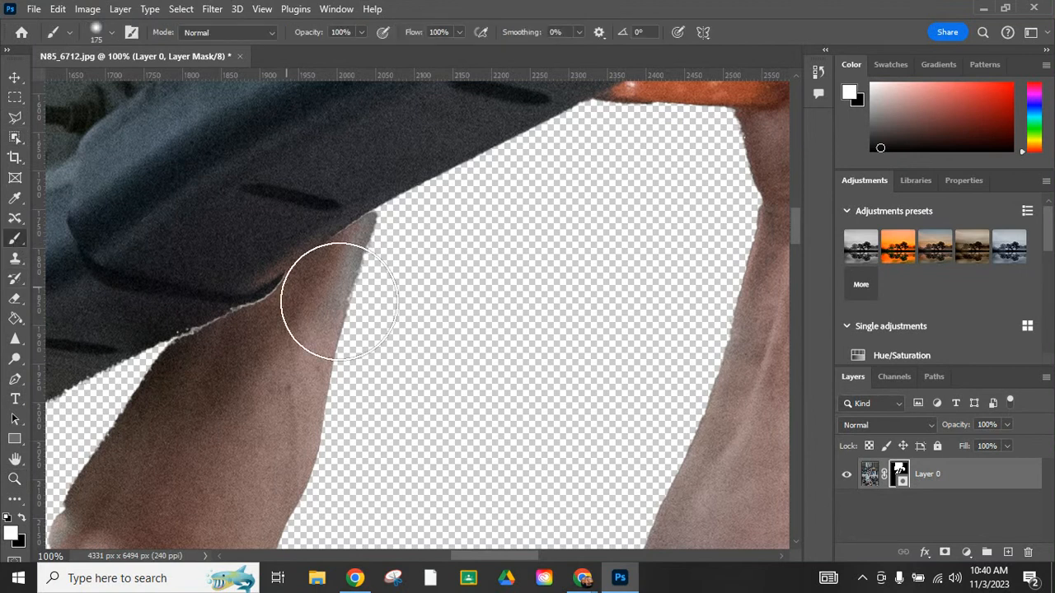
{"action": "key", "text": "bracketleft"}
{"action": "key", "text": "bracketleft"}
{"action": "key", "text": "bracketleft"}
{"action": "key", "text": "bracketleft"}
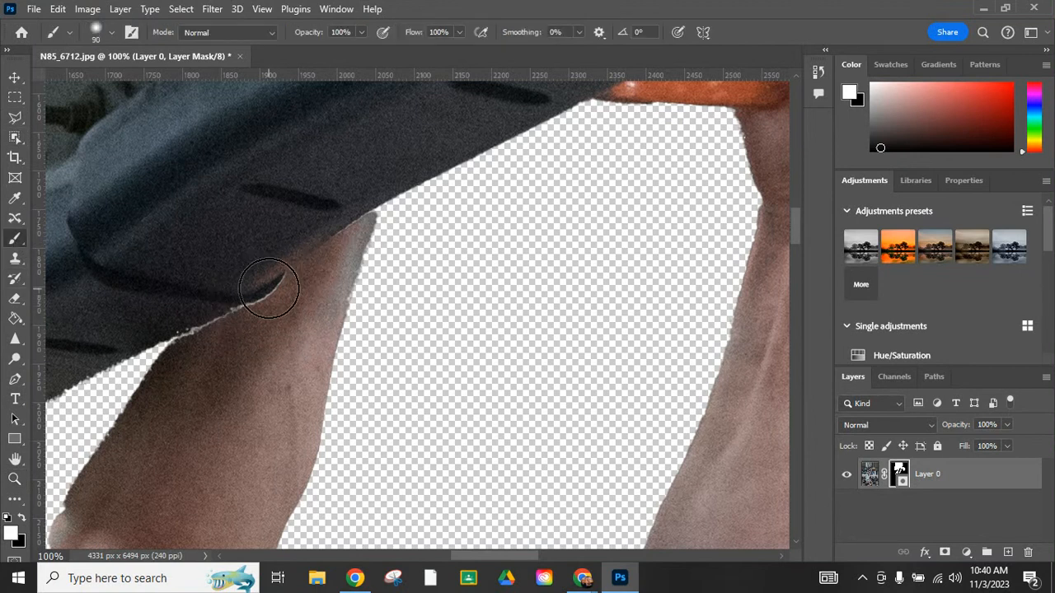
{"action": "mouse_move", "coordinate": [349, 216]}
{"action": "left_mouse_down"}
{"action": "mouse_move", "coordinate": [341, 207]}
{"action": "mouse_move", "coordinate": [205, 333]}
{"action": "mouse_move", "coordinate": [200, 363]}
{"action": "left_mouse_up"}
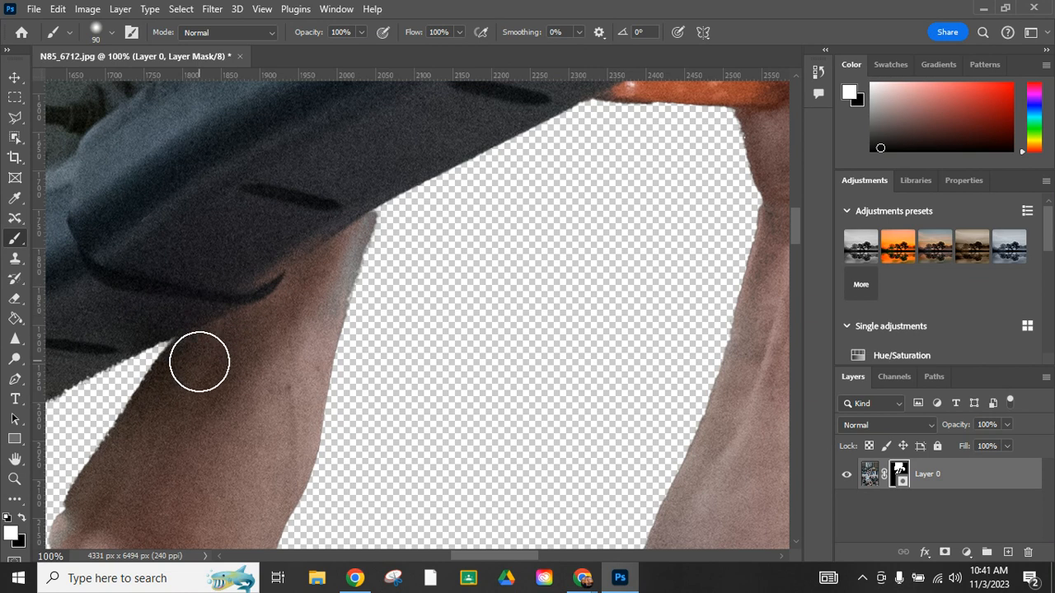
{"action": "left_click_drag", "start_coordinate": [127, 481], "coordinate": [91, 510]}
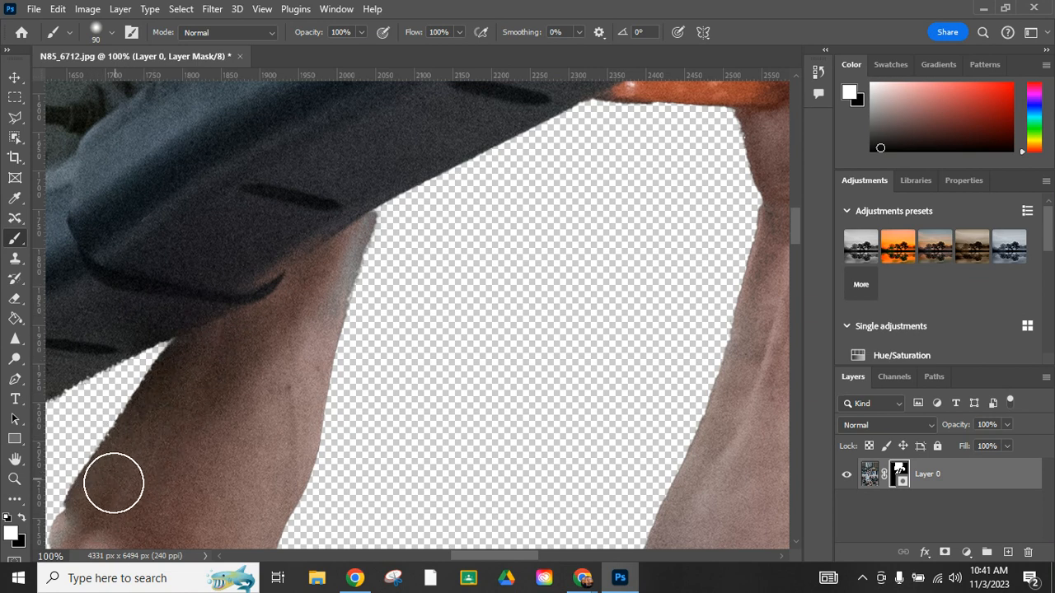
Step: Paint white on the layer mask with a 45 px brush along the lower edge of the raised arm
{"action": "key", "text": "bracketleft"}
{"action": "key", "text": "bracketleft"}
{"action": "key", "text": "bracketleft"}
{"action": "key", "text": "bracketleft"}
{"action": "key", "text": "bracketleft"}
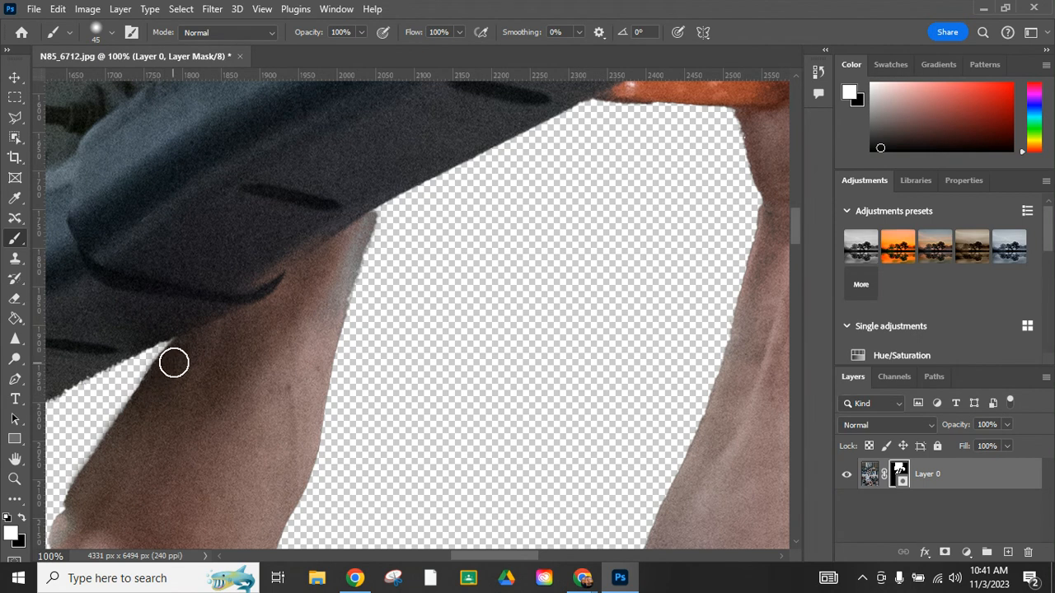
{"action": "scroll", "coordinate": [148, 421], "scroll_direction": "down", "scroll_amount": 4}
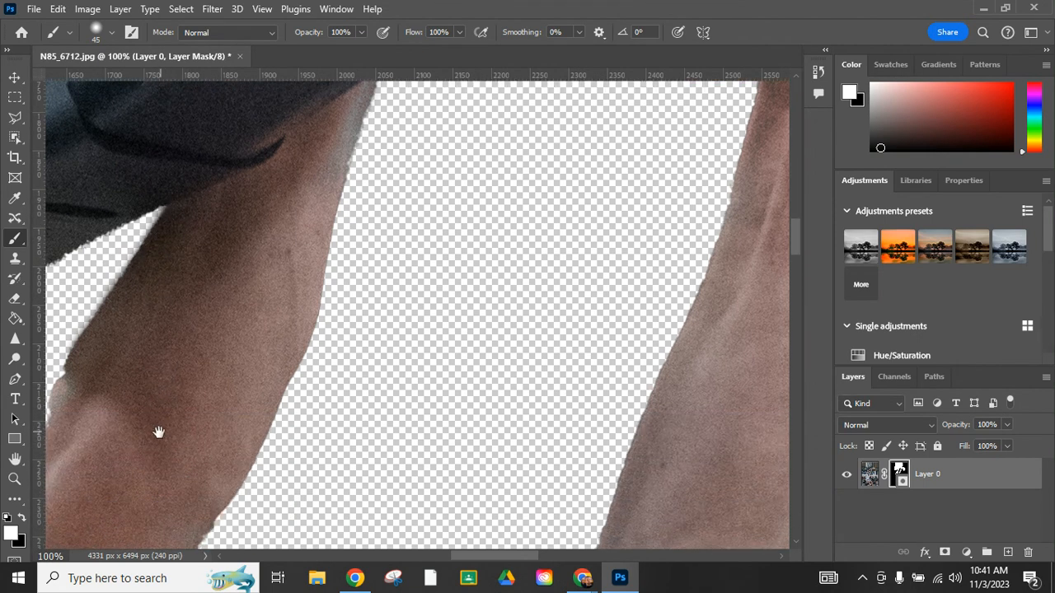
{"action": "left_click_drag", "start_coordinate": [157, 431], "coordinate": [308, 400]}
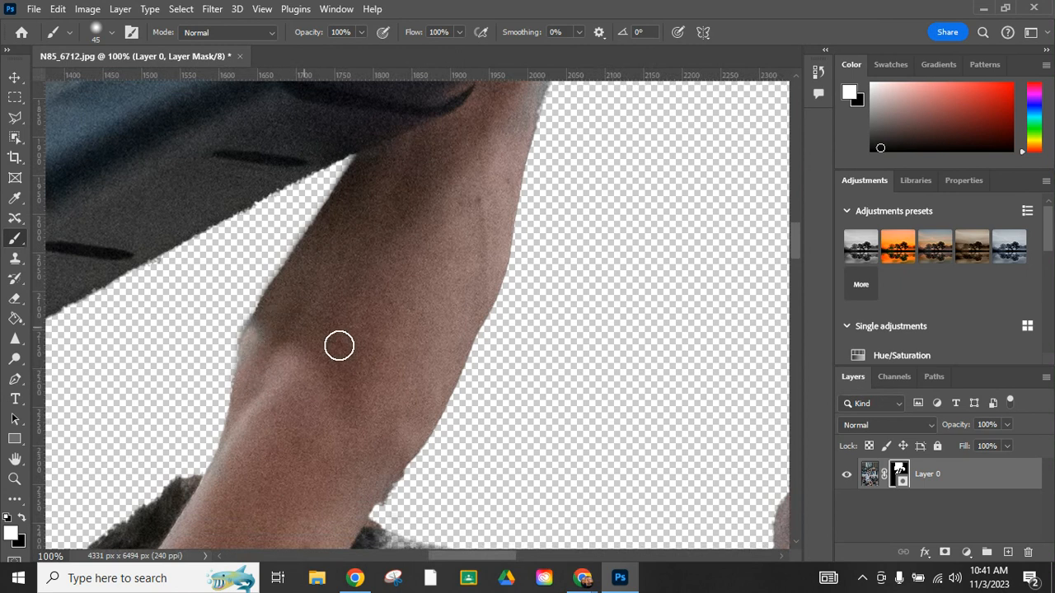
Step: Paint white on the layer mask over the edge of the player's hair to restore it
{"action": "scroll", "coordinate": [398, 403], "scroll_direction": "down", "scroll_amount": 4}
{"action": "scroll", "coordinate": [395, 397], "scroll_direction": "down", "scroll_amount": 3}
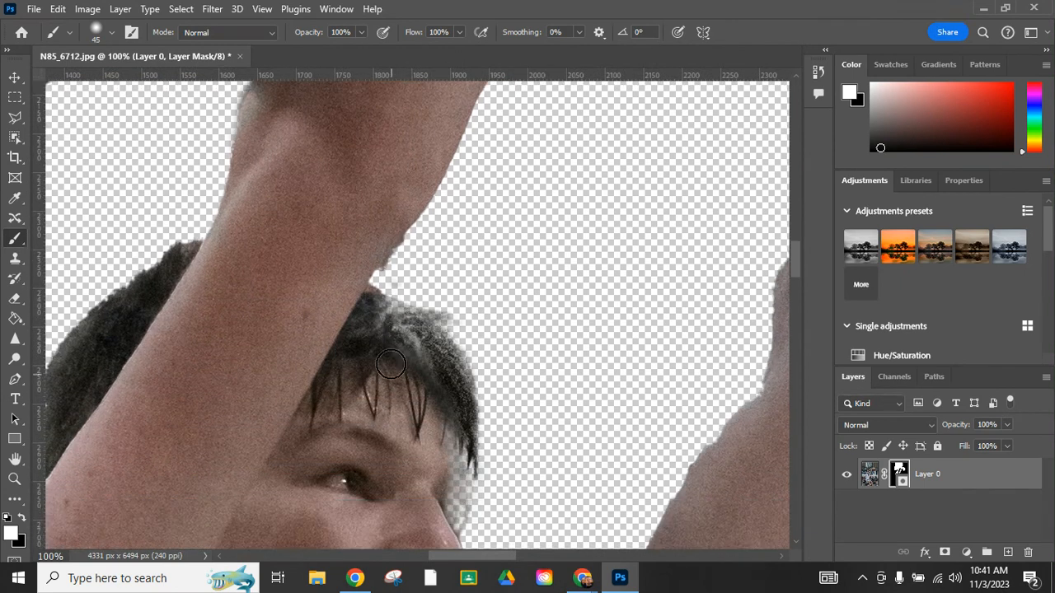
{"action": "scroll", "coordinate": [394, 327], "scroll_direction": "down", "scroll_amount": 5}
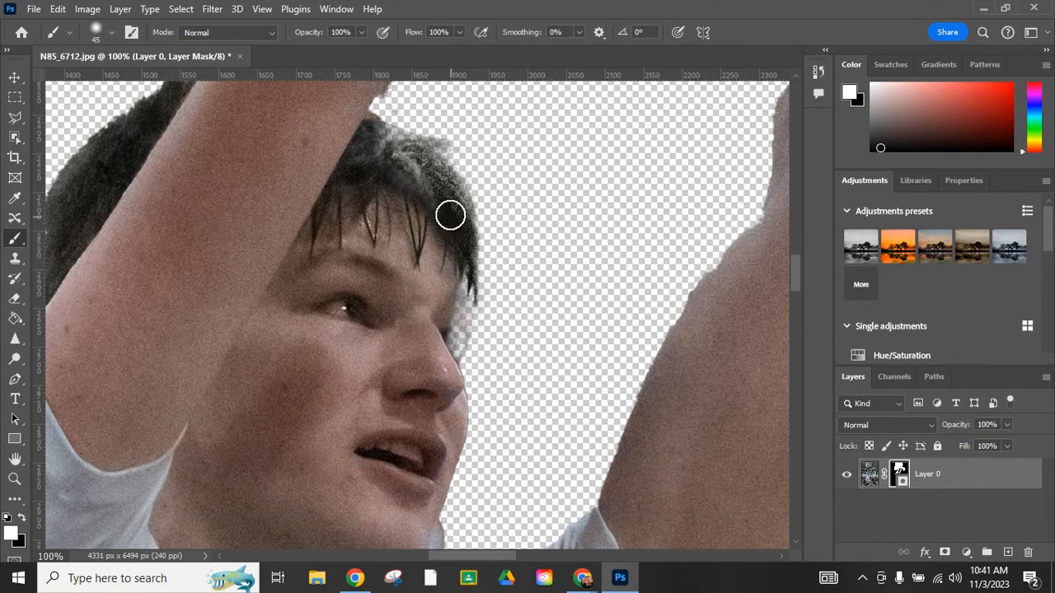
{"action": "mouse_move", "coordinate": [393, 156]}
{"action": "left_mouse_down"}
{"action": "mouse_move", "coordinate": [365, 137]}
{"action": "mouse_move", "coordinate": [424, 153]}
{"action": "mouse_move", "coordinate": [459, 219]}
{"action": "mouse_move", "coordinate": [461, 263]}
{"action": "left_mouse_up"}
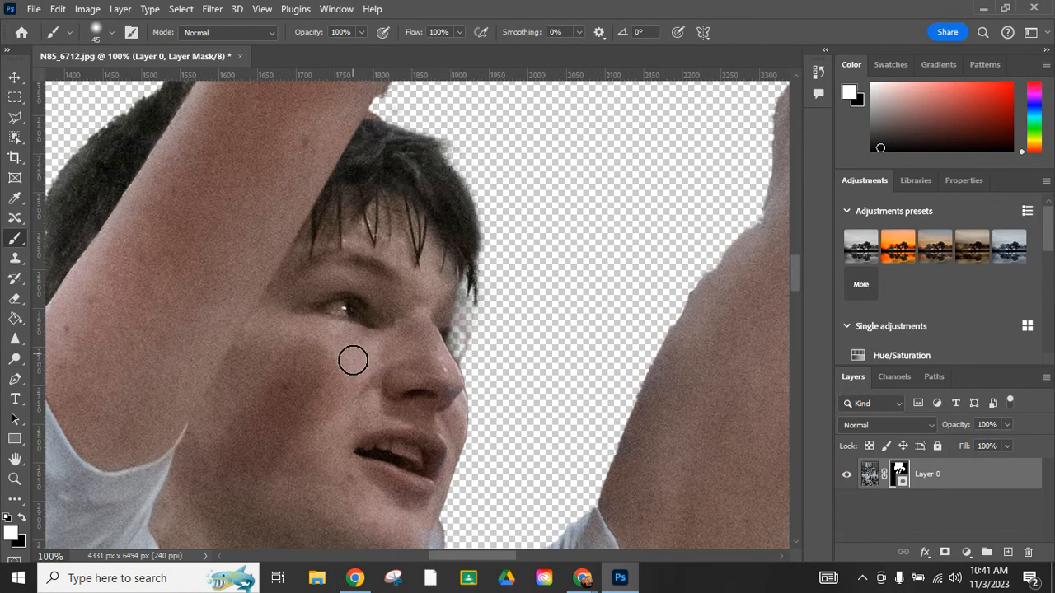
Step: Switch the foreground to black and paint with a 25 px brush along the chin to hide leftover background
{"action": "scroll", "coordinate": [354, 367], "scroll_direction": "down", "scroll_amount": 3}
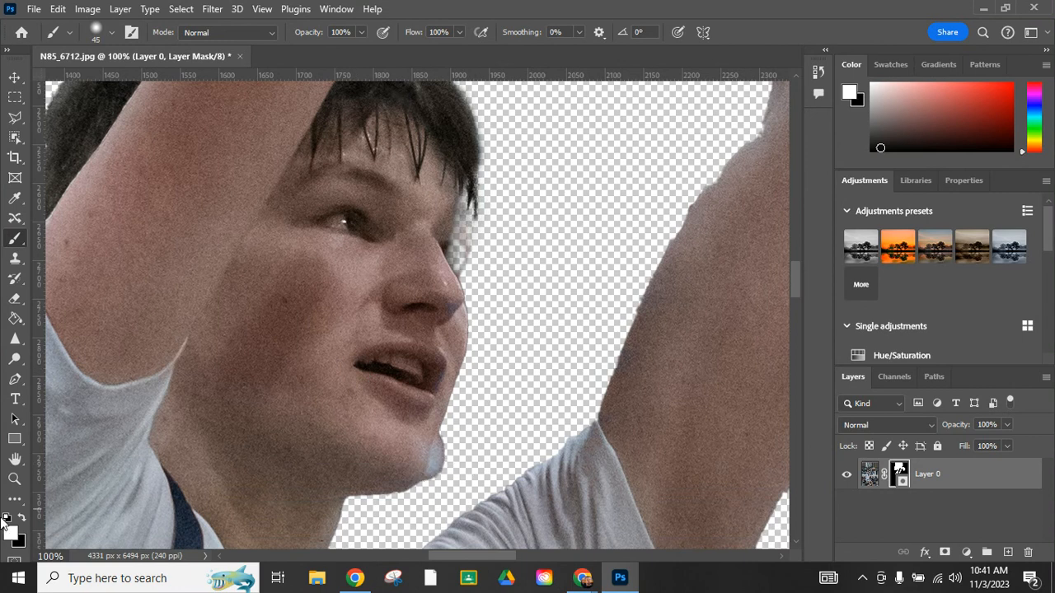
{"action": "left_click", "coordinate": [23, 518]}
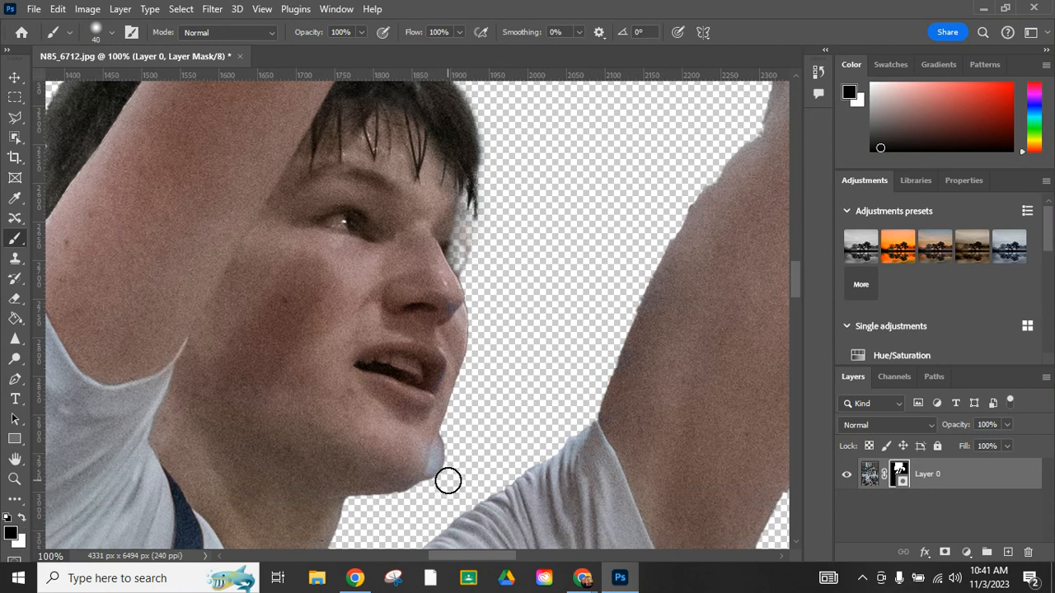
{"action": "key", "text": "bracketleft"}
{"action": "key", "text": "bracketleft"}
{"action": "key", "text": "bracketleft"}
{"action": "key", "text": "bracketleft"}
{"action": "left_click_drag", "start_coordinate": [432, 479], "coordinate": [441, 448]}
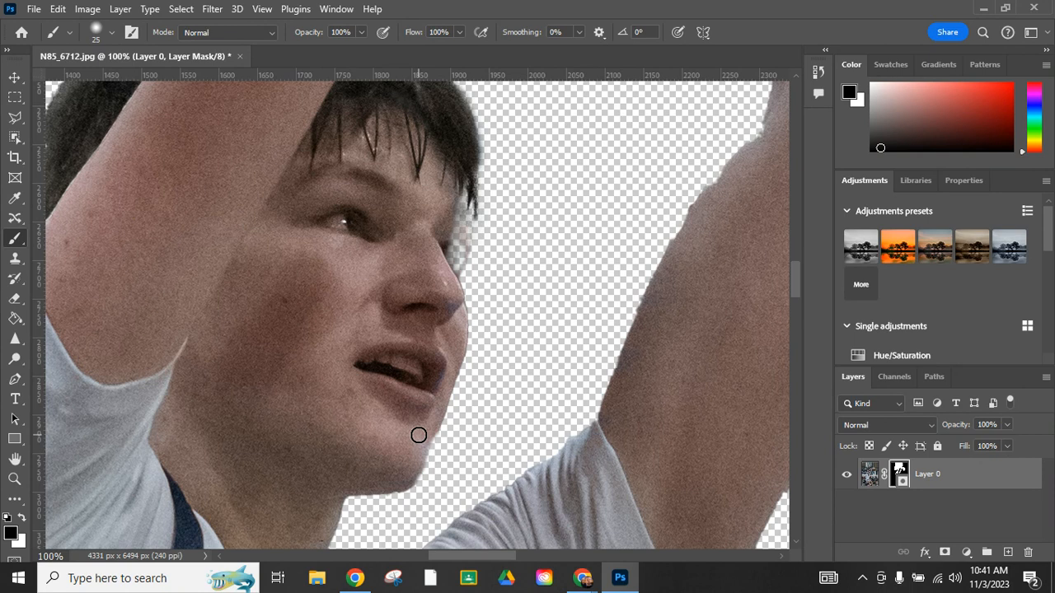
Step: Zoom out to review the complete cutout of the player, ball, rim and backboard
{"action": "key", "text": "ctrl+minus"}
{"action": "key", "text": "ctrl+minus"}
{"action": "key", "text": "ctrl+minus"}
{"action": "key", "text": "ctrl+minus"}
{"action": "key", "text": "ctrl+minus"}
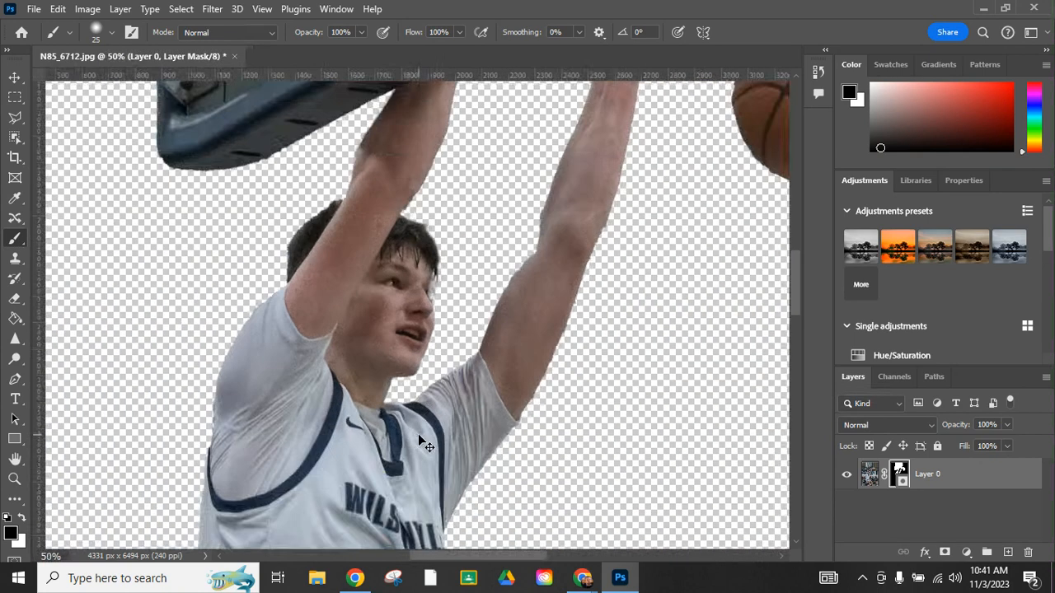
{"action": "key", "text": "ctrl+minus"}
{"action": "key", "text": "ctrl+minus"}
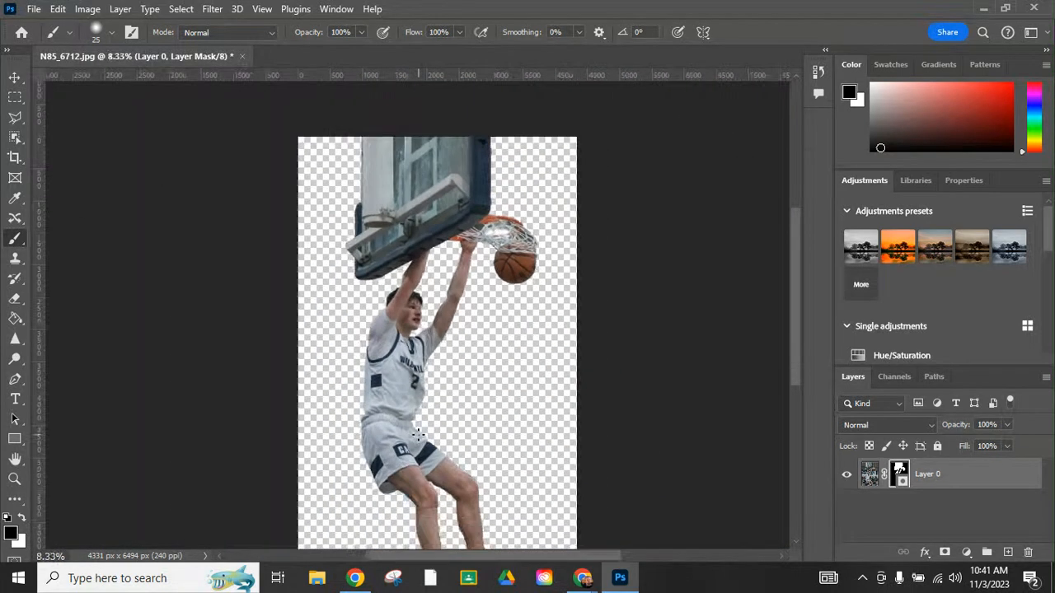
{"action": "key", "text": "ctrl+minus"}
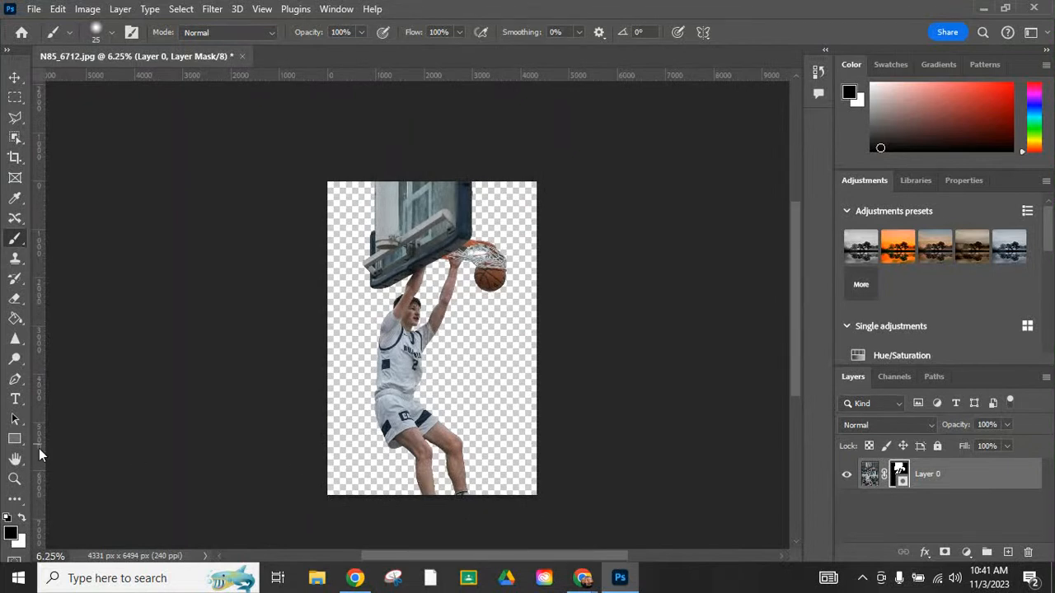
{"action": "double_click", "coordinate": [15, 459]}
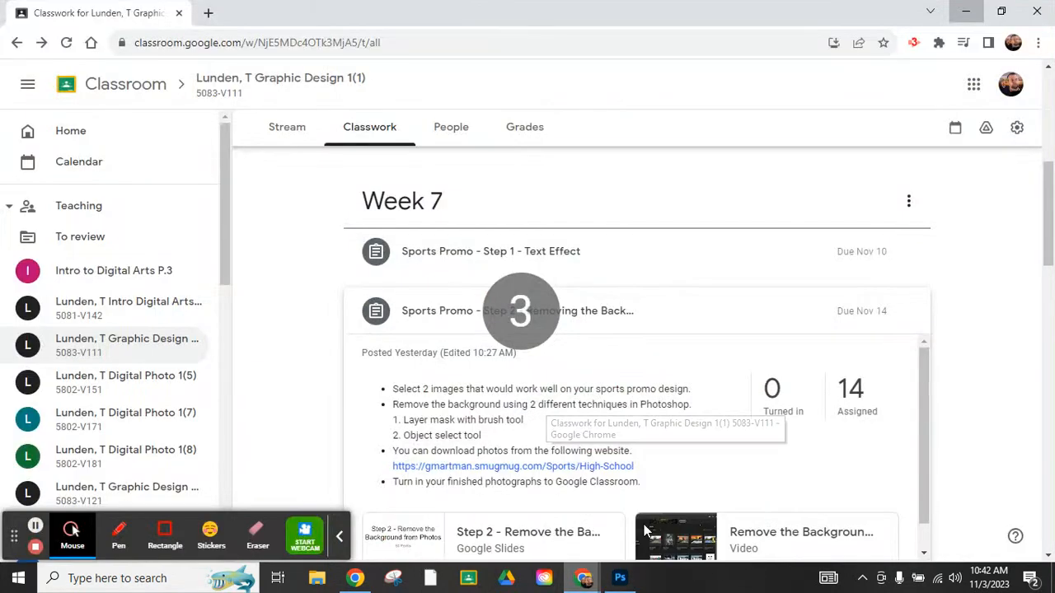
{"action": "left_click", "coordinate": [692, 504]}
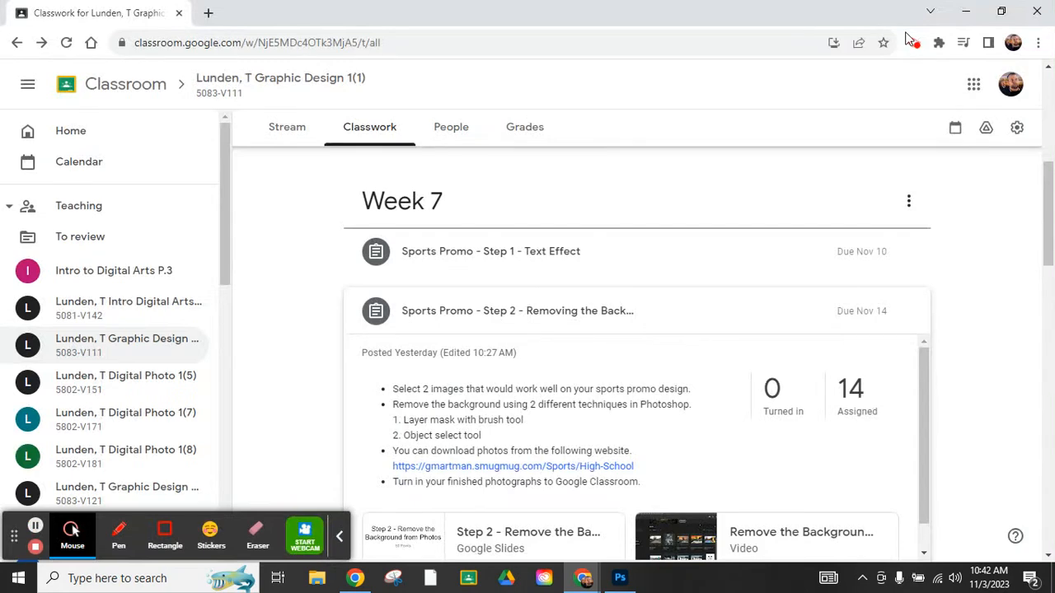